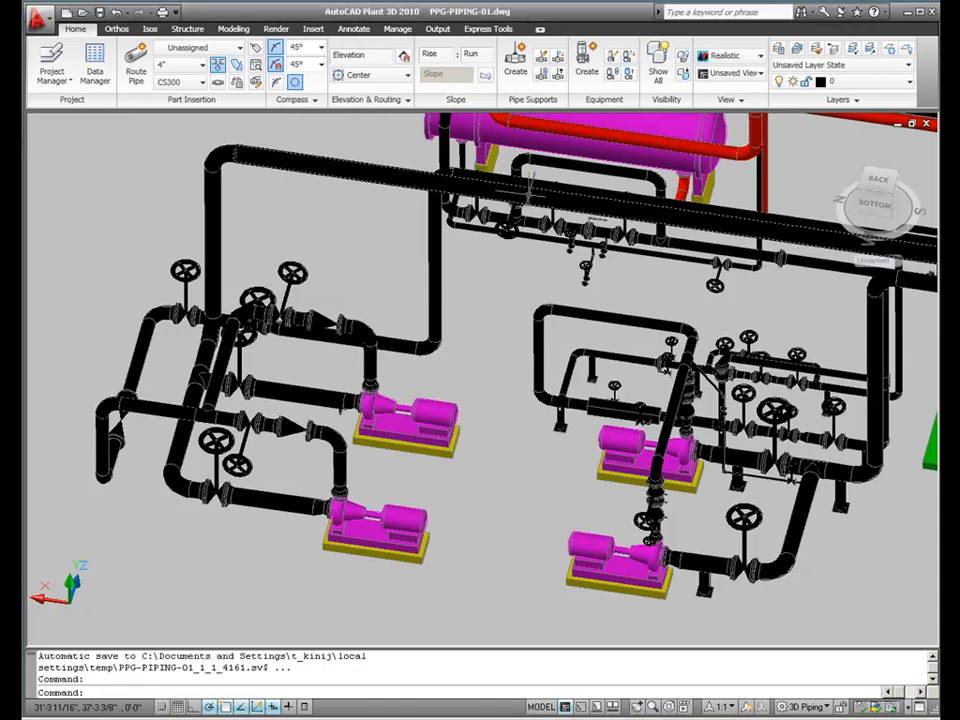
- Examine the piping around the pumps and heat exchanger, including the pipe support beneath the smaller line, in close-up and overview
{"action": "mouse_move", "coordinate": [531, 183]}
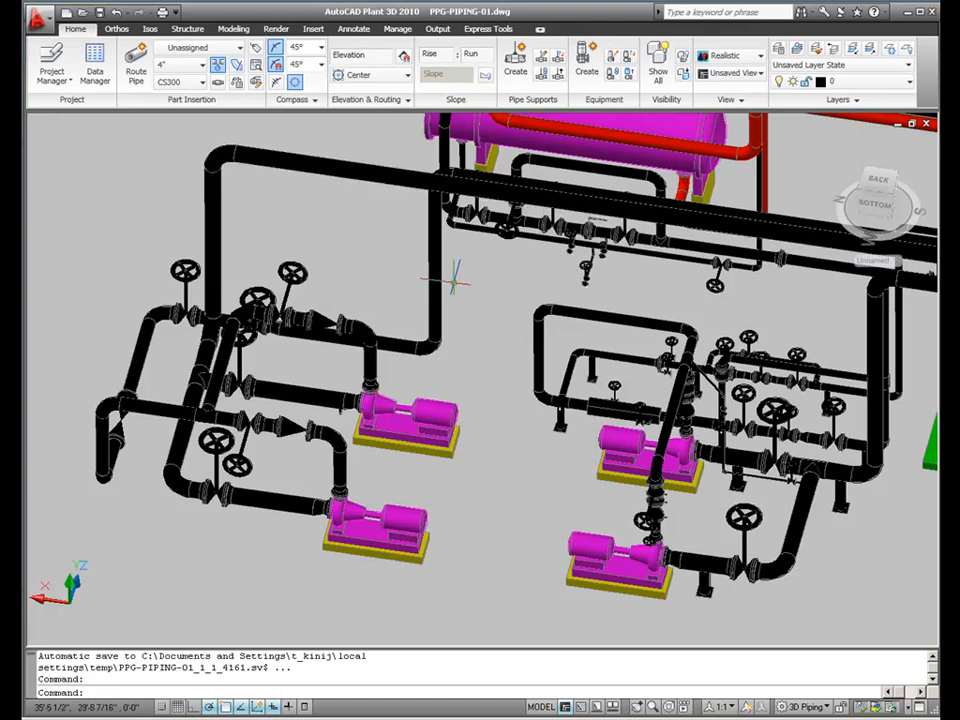
{"action": "mouse_move", "coordinate": [433, 285]}
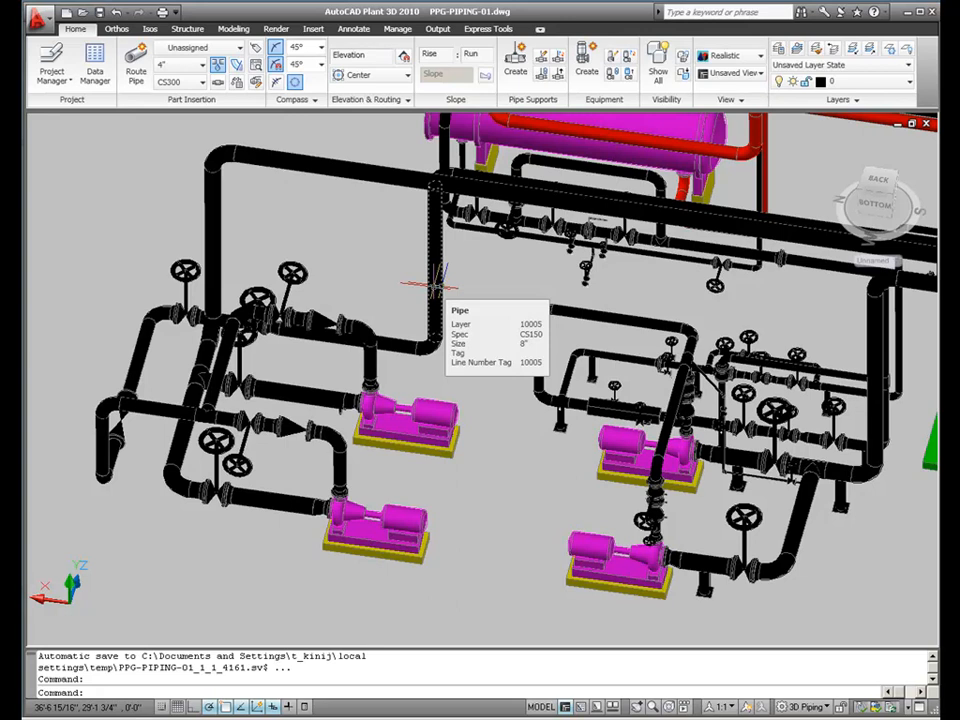
{"action": "mouse_move", "coordinate": [338, 391]}
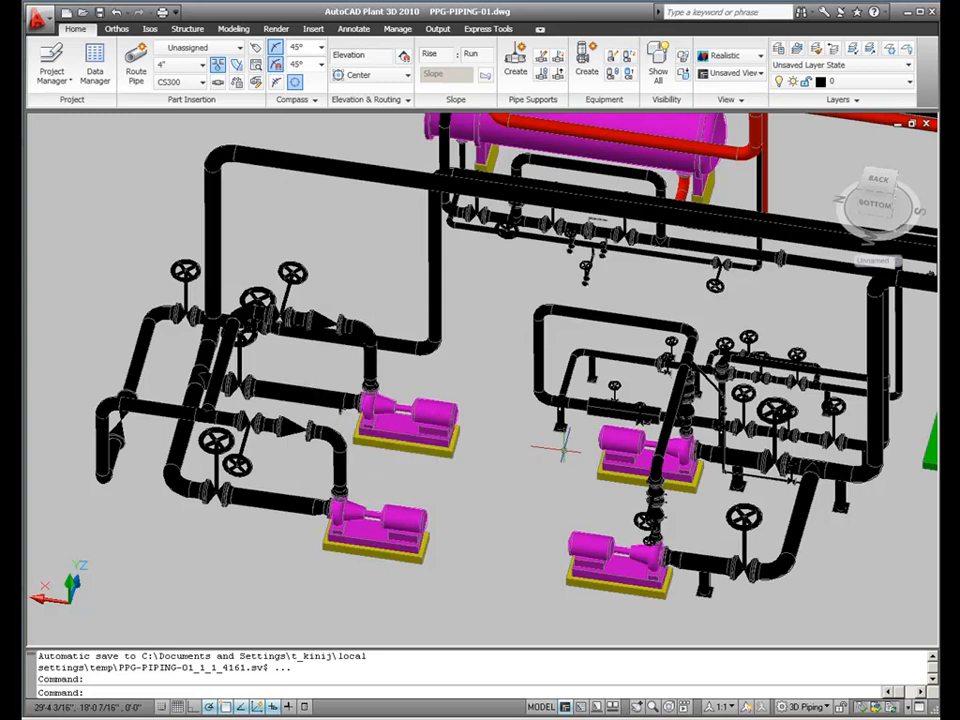
{"action": "scroll", "coordinate": [563, 450], "scroll_direction": "up", "scroll_amount": 3}
{"action": "scroll", "coordinate": [560, 448], "scroll_direction": "up", "scroll_amount": 4}
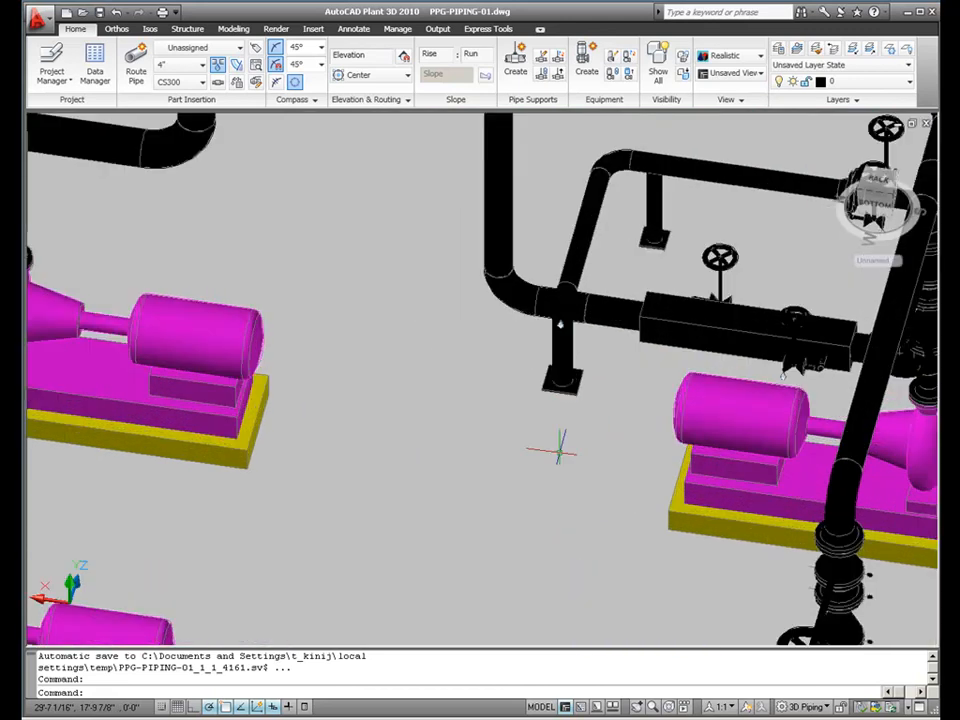
{"action": "scroll", "coordinate": [560, 448], "scroll_direction": "up", "scroll_amount": 2}
{"action": "middle_click_drag", "start_coordinate": [557, 446], "coordinate": [485, 618]}
{"action": "scroll", "coordinate": [492, 612], "scroll_direction": "up", "scroll_amount": 2}
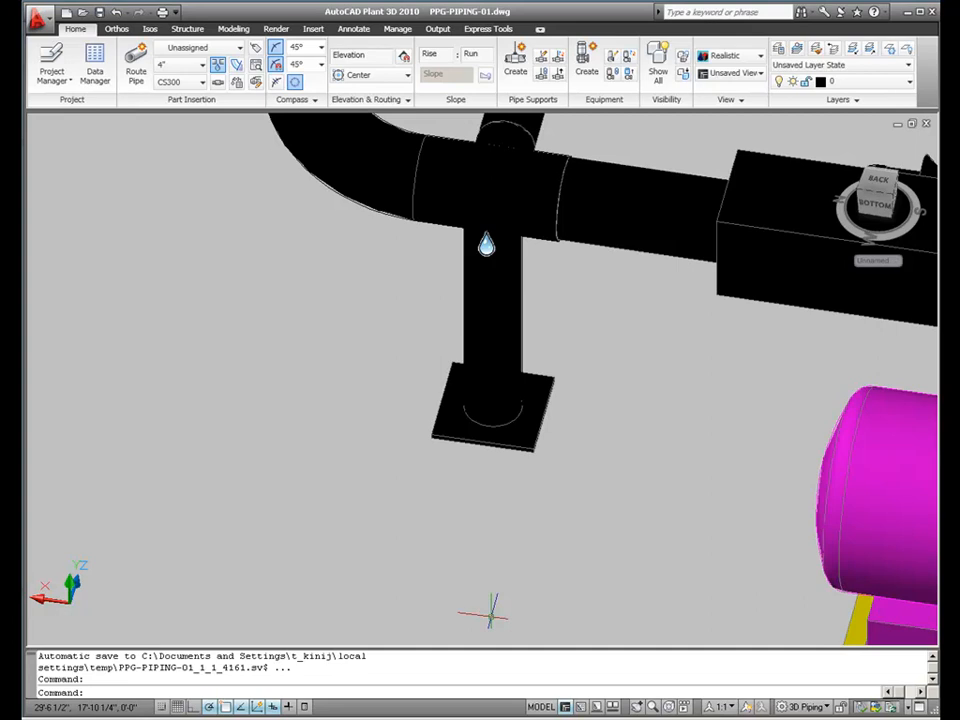
{"action": "scroll", "coordinate": [490, 612], "scroll_direction": "down", "scroll_amount": 8}
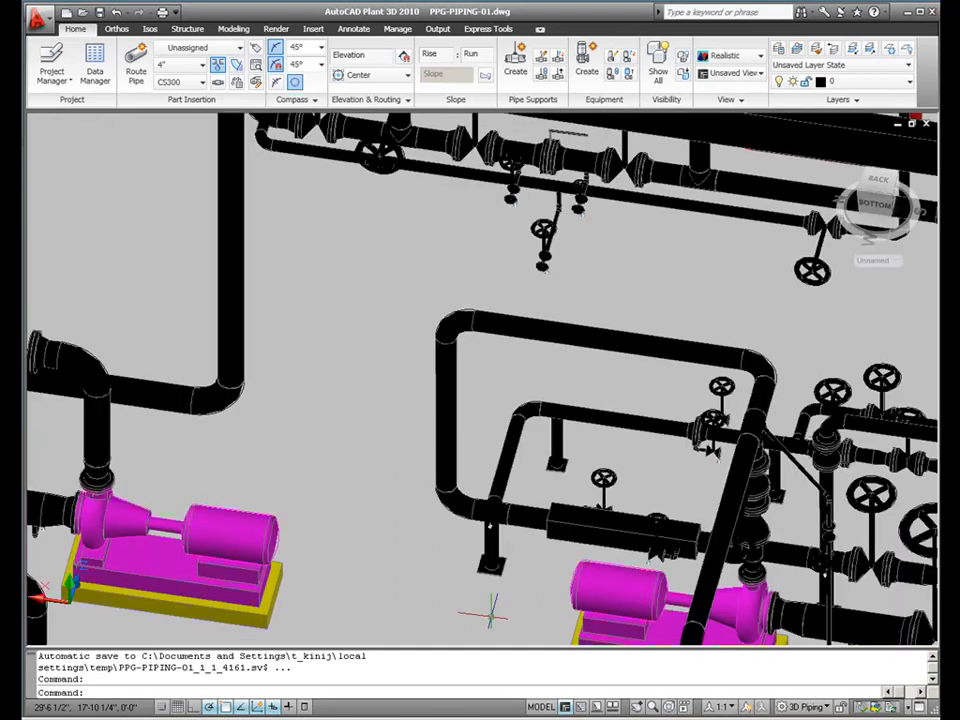
{"action": "scroll", "coordinate": [490, 612], "scroll_direction": "down", "scroll_amount": 3}
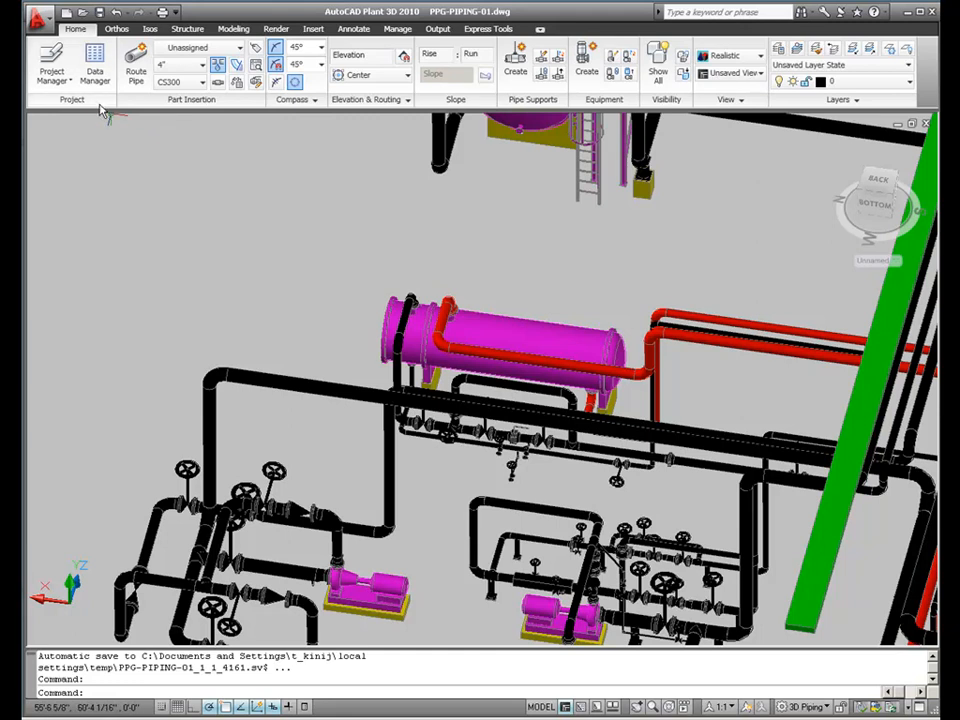
- Open the Project Manager and show the project's isometric drawings
{"action": "left_click", "coordinate": [52, 74]}
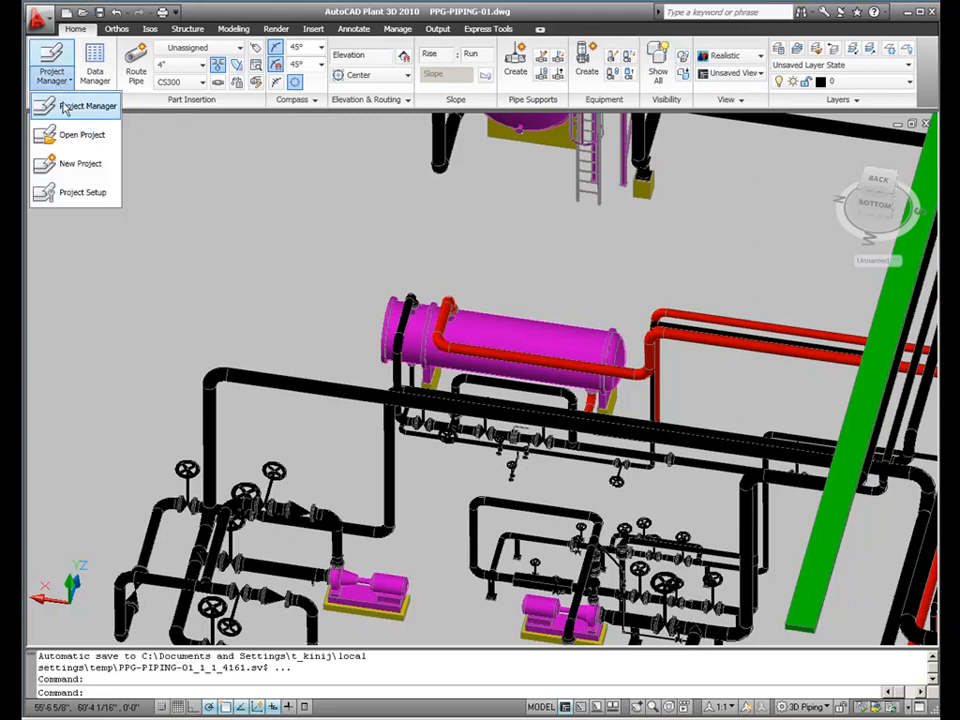
{"action": "left_click", "coordinate": [65, 107]}
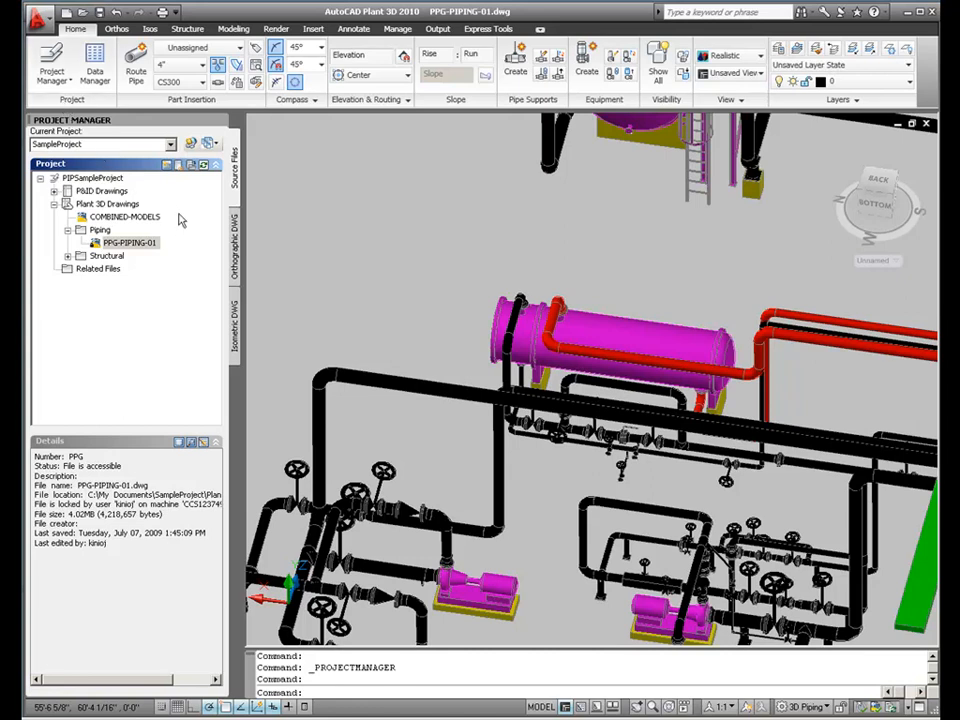
{"action": "left_click", "coordinate": [236, 332]}
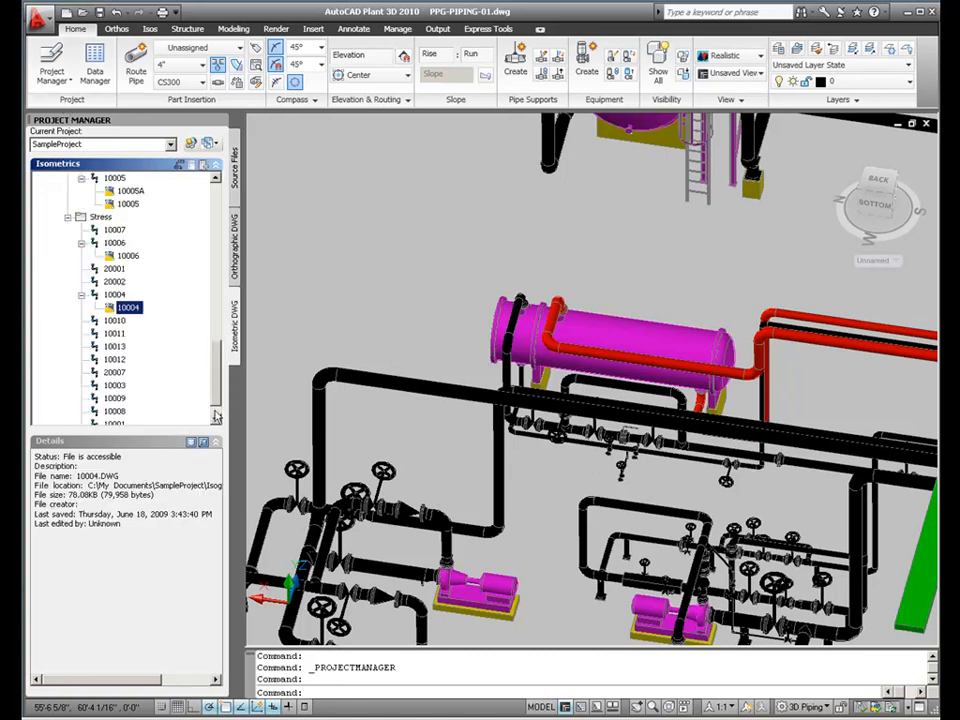
- Collapse the Check, Final and Stress folders of the isometric drawings and highlight each of the three in turn
{"action": "scroll", "coordinate": [216, 395], "scroll_direction": "up", "scroll_amount": 10}
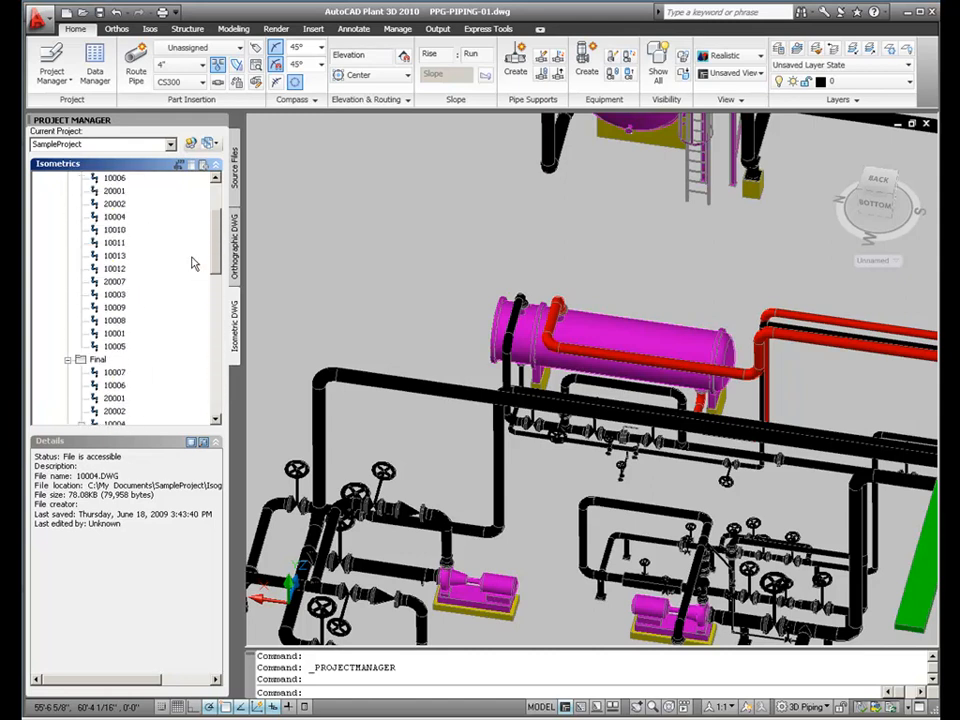
{"action": "left_click", "coordinate": [67, 203]}
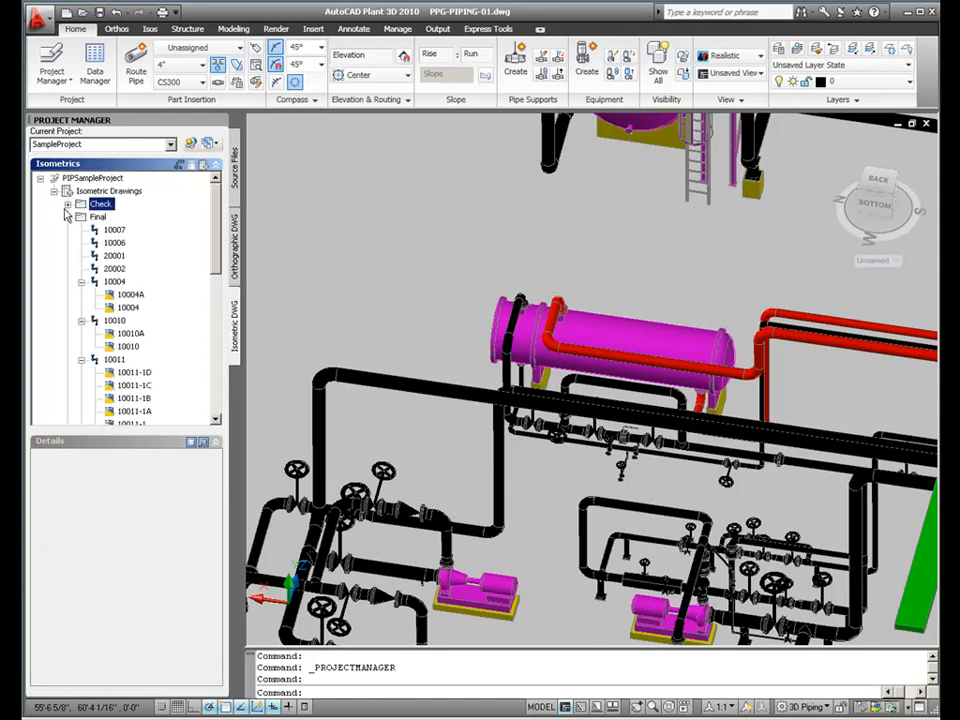
{"action": "left_click", "coordinate": [67, 216]}
{"action": "left_click", "coordinate": [67, 229]}
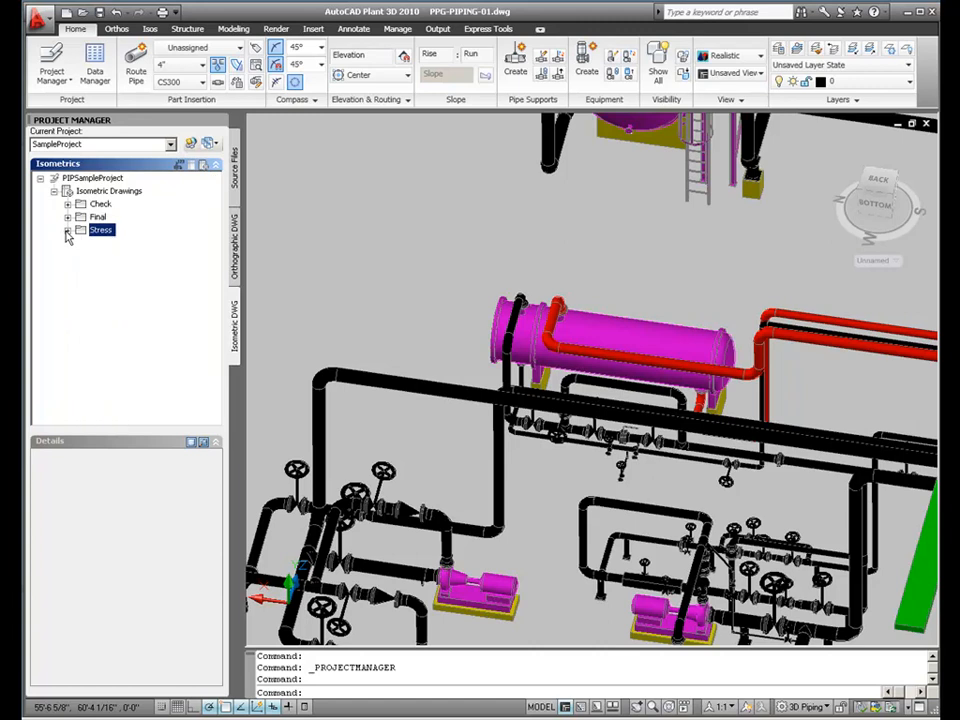
{"action": "left_click", "coordinate": [86, 205]}
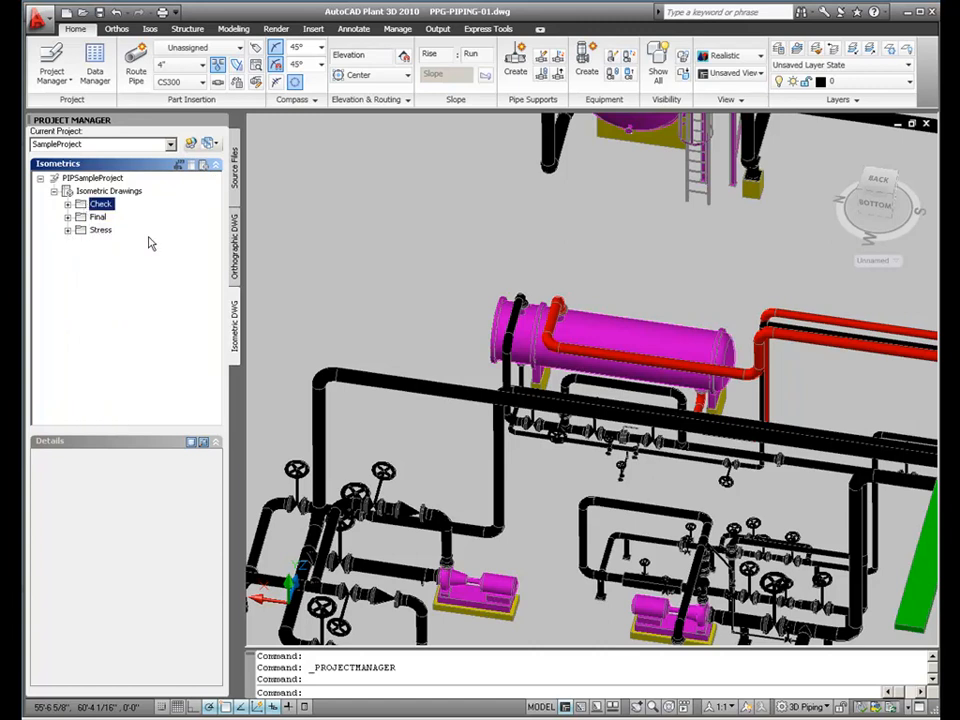
{"action": "left_click", "coordinate": [79, 218]}
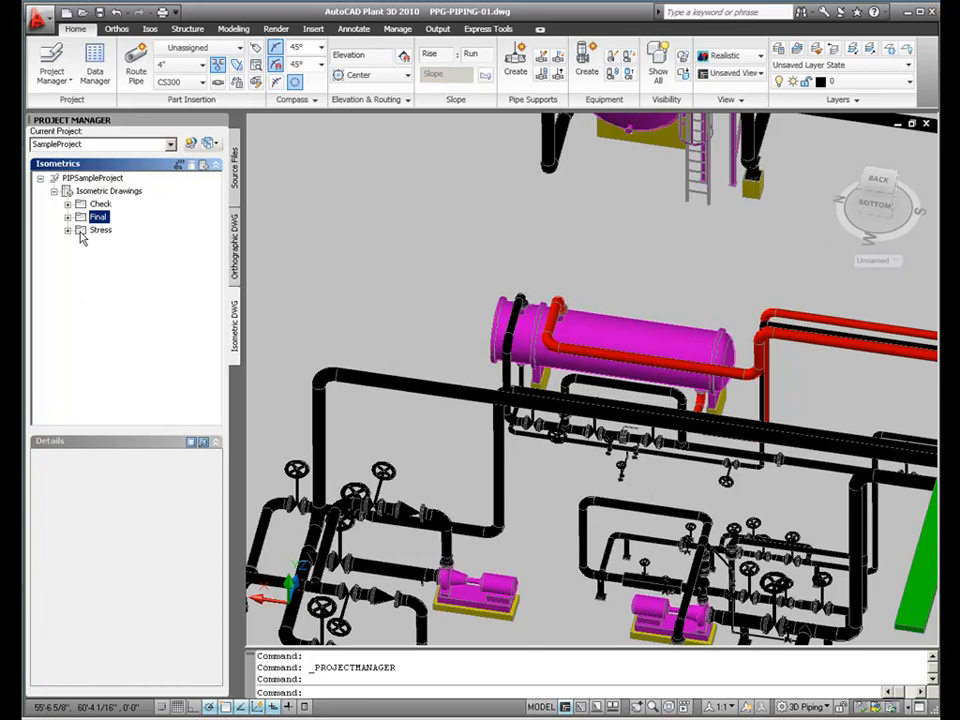
{"action": "left_click", "coordinate": [83, 234]}
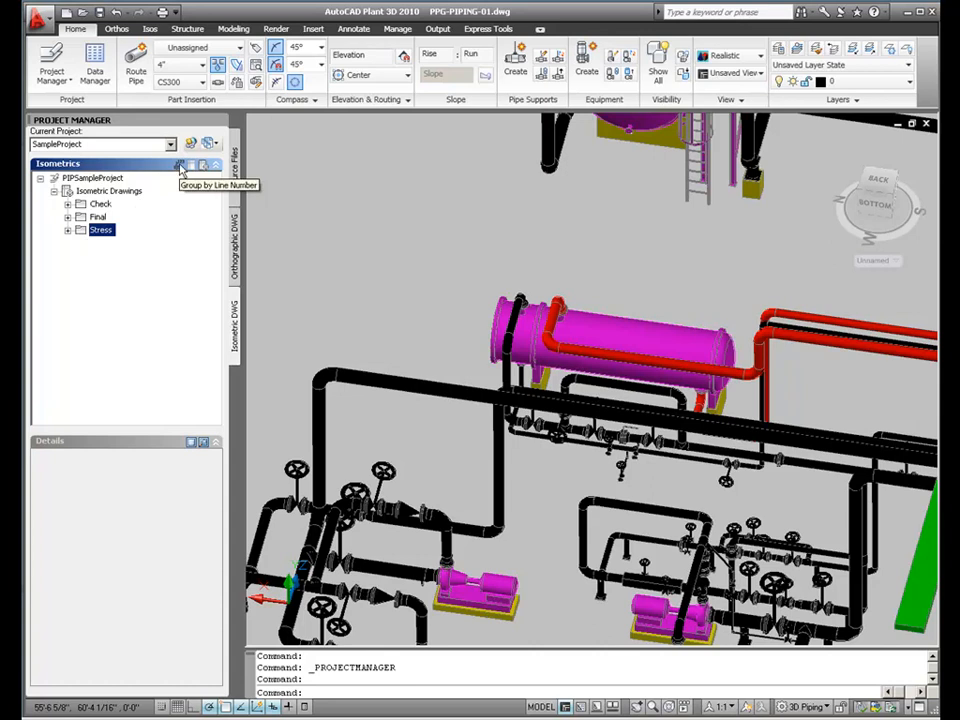
- Compare the isometric drawings grouped by line number and by drawing, leaving them grouped by line number
{"action": "left_click", "coordinate": [180, 167]}
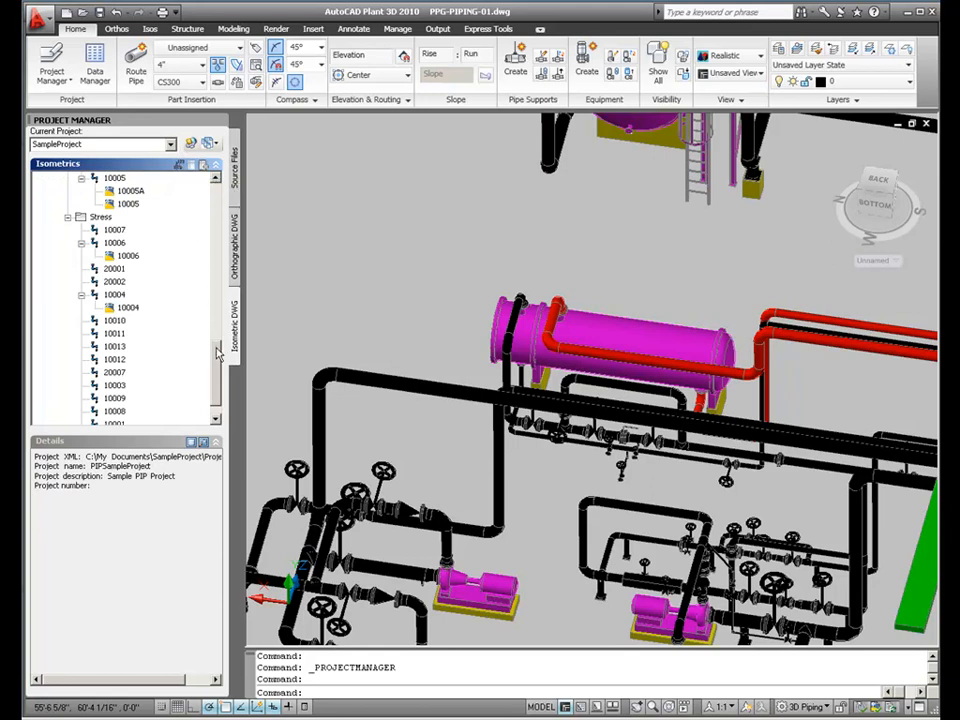
{"action": "left_click_drag", "start_coordinate": [217, 348], "coordinate": [190, 266]}
{"action": "scroll", "coordinate": [192, 272], "scroll_direction": "up", "scroll_amount": 10}
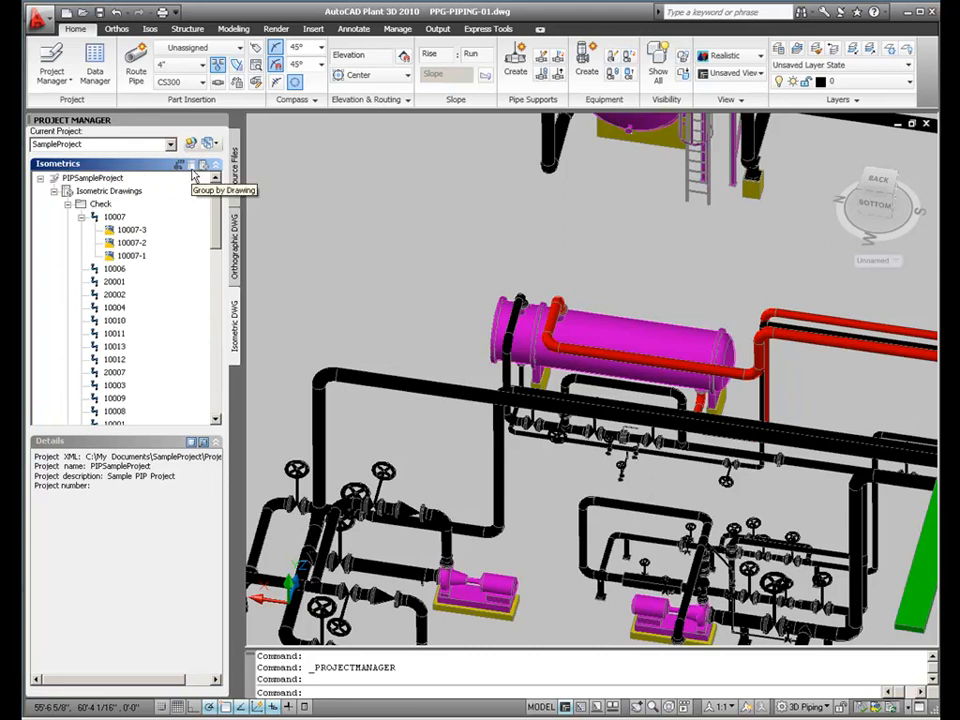
{"action": "left_click", "coordinate": [193, 167]}
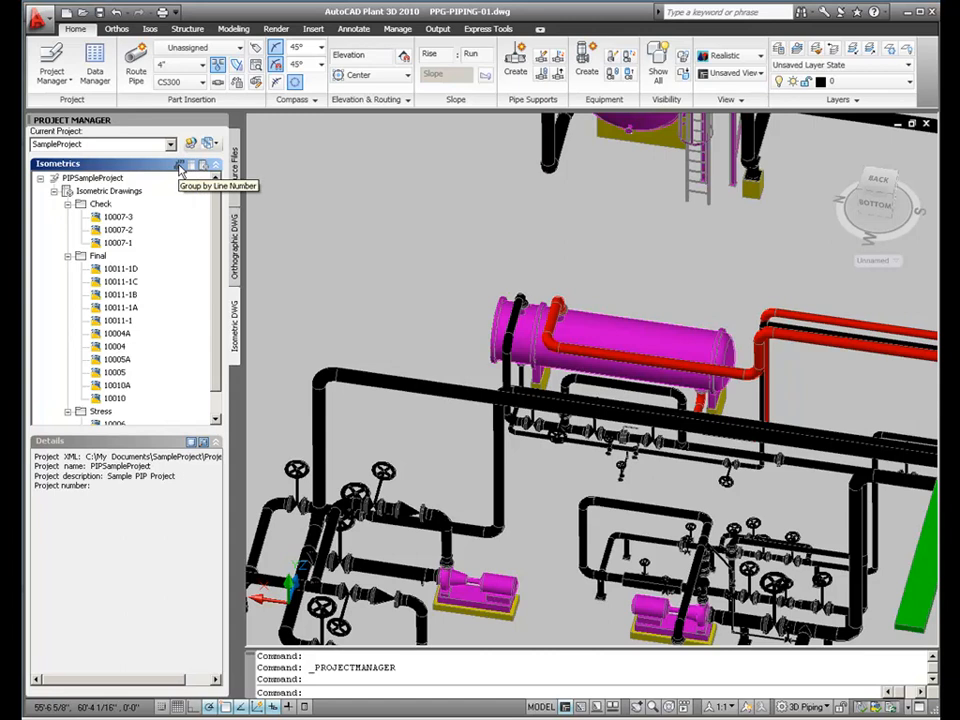
{"action": "left_click", "coordinate": [180, 167]}
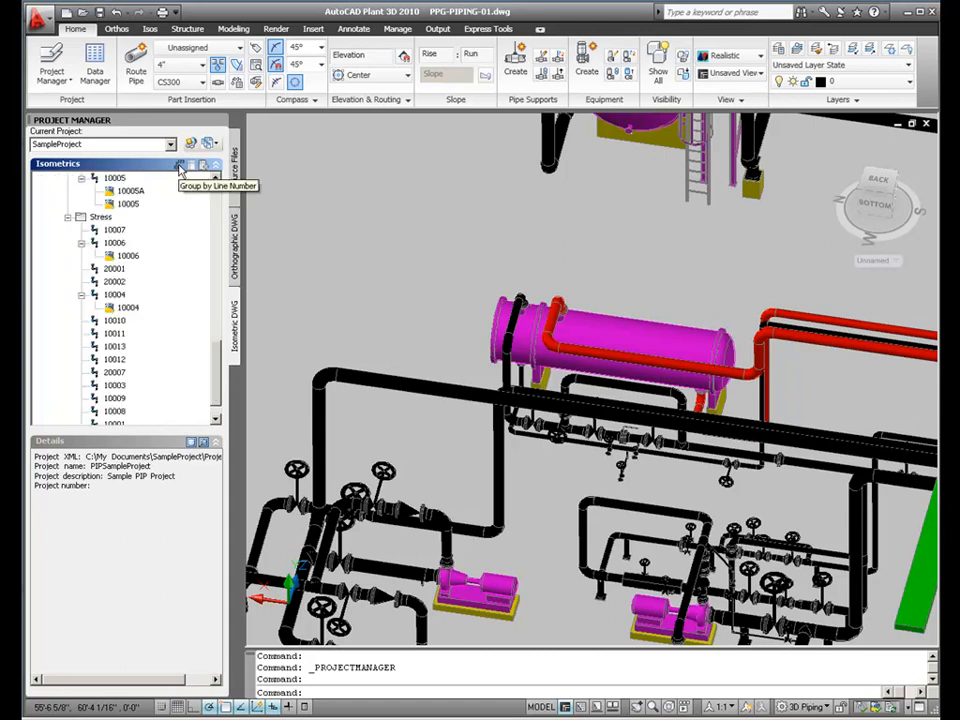
- Review the iso and export commands available for line 10007 in the Stress folder without running any
{"action": "left_click", "coordinate": [118, 231]}
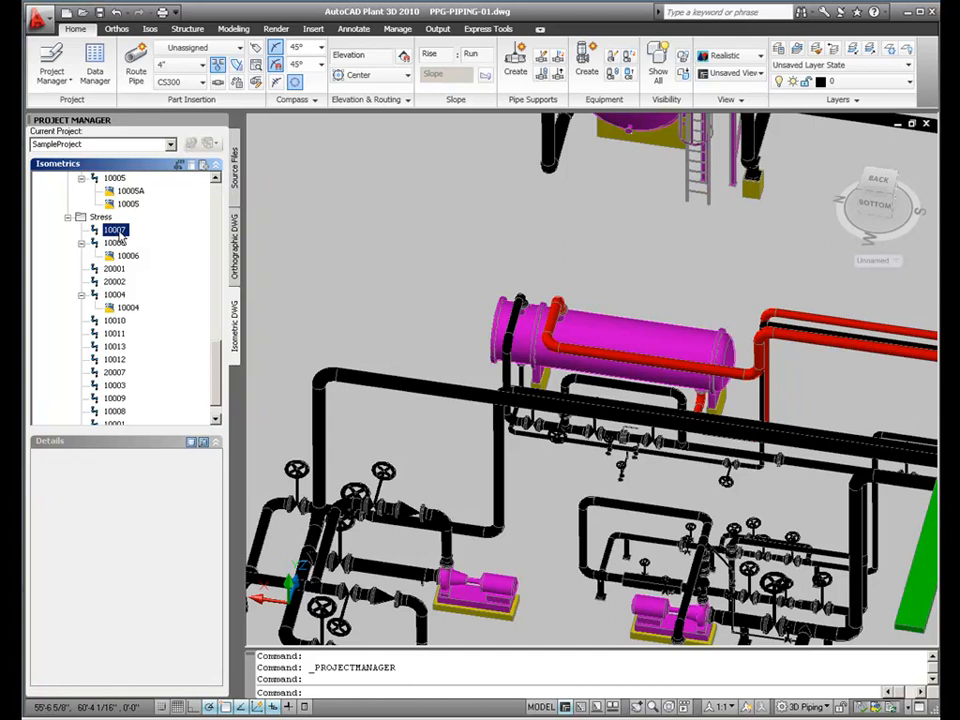
{"action": "right_click", "coordinate": [120, 234]}
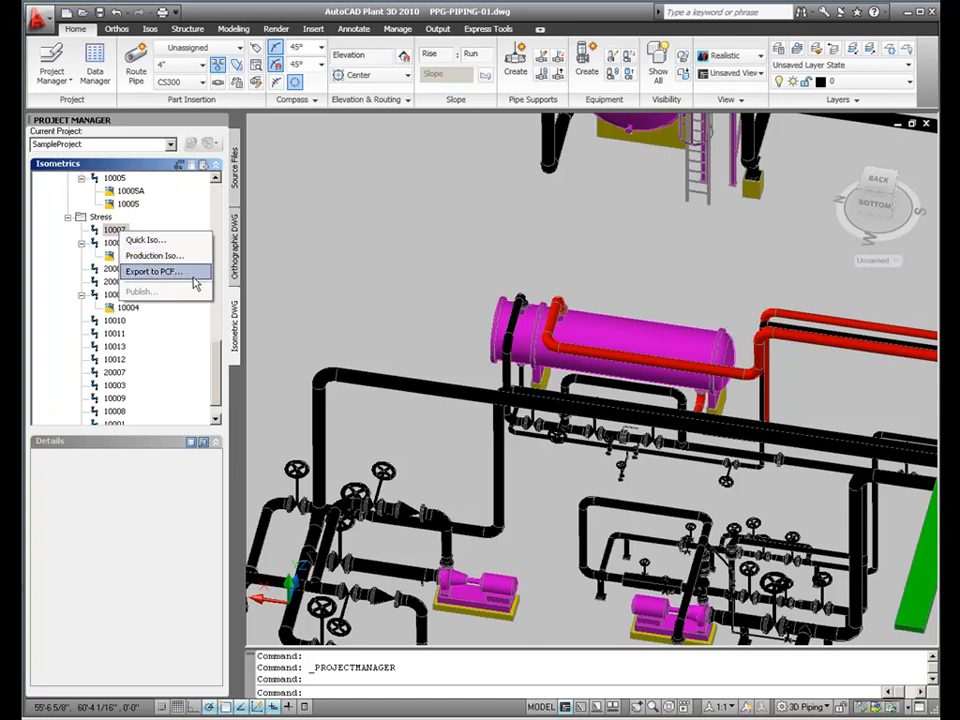
{"action": "left_click", "coordinate": [199, 219]}
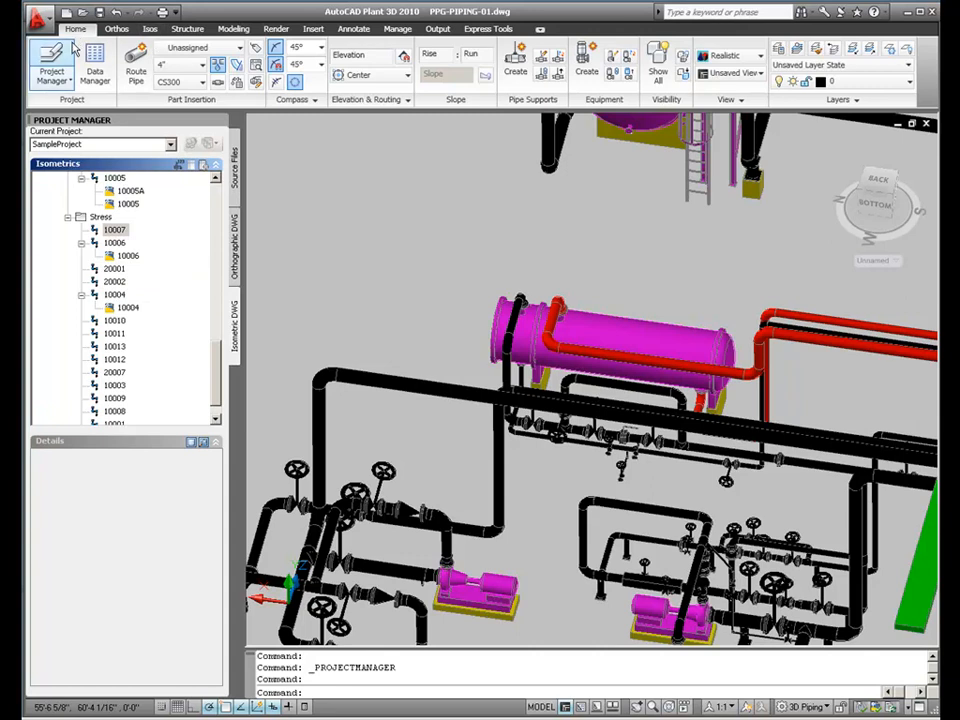
- Open the project setup and display the Isogen path settings for Plant 3D drawings
{"action": "left_click", "coordinate": [71, 80]}
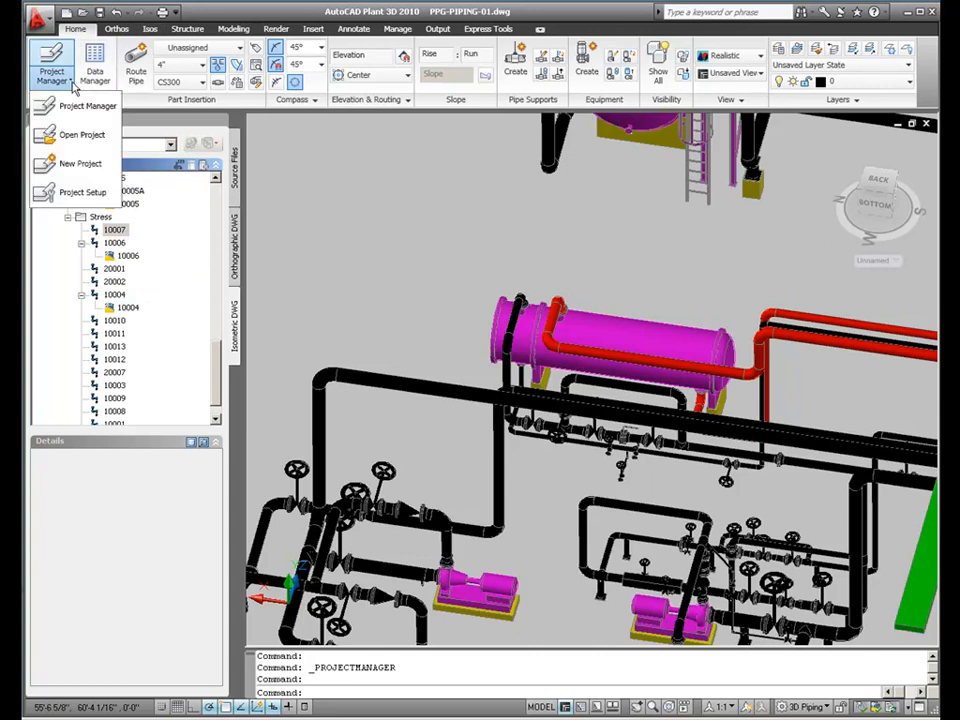
{"action": "left_click", "coordinate": [71, 192]}
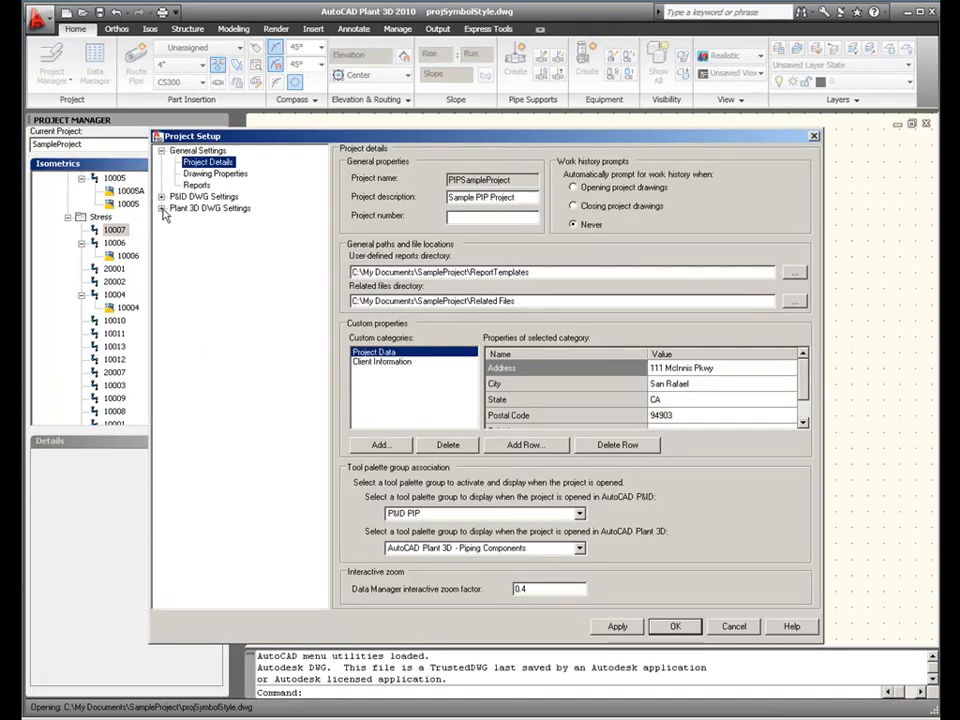
{"action": "left_click", "coordinate": [161, 208]}
{"action": "left_click", "coordinate": [175, 255]}
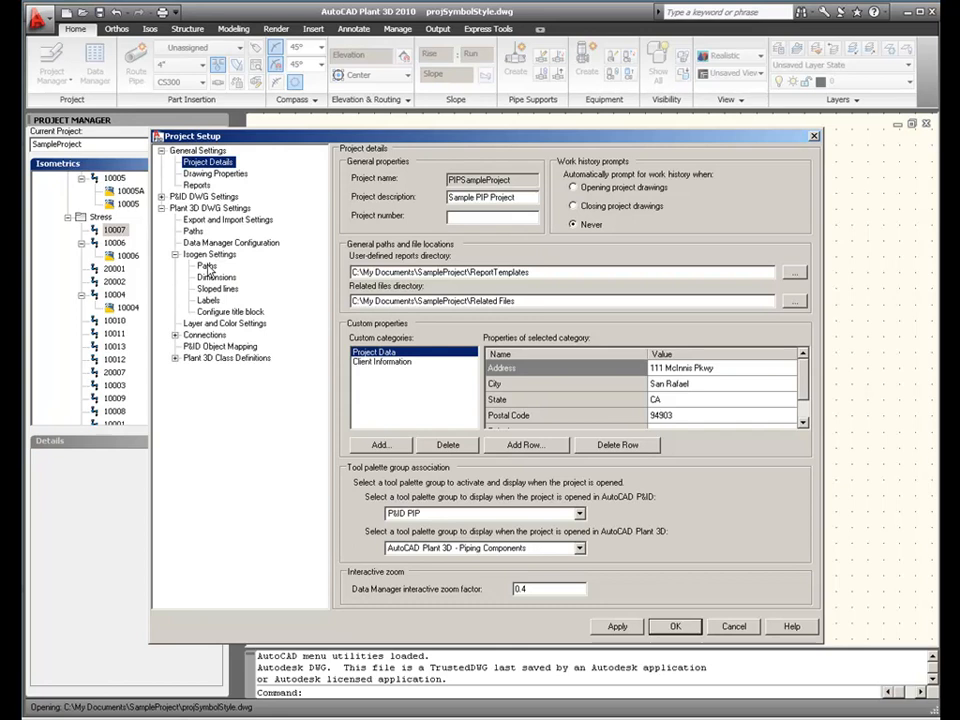
{"action": "left_click", "coordinate": [206, 266]}
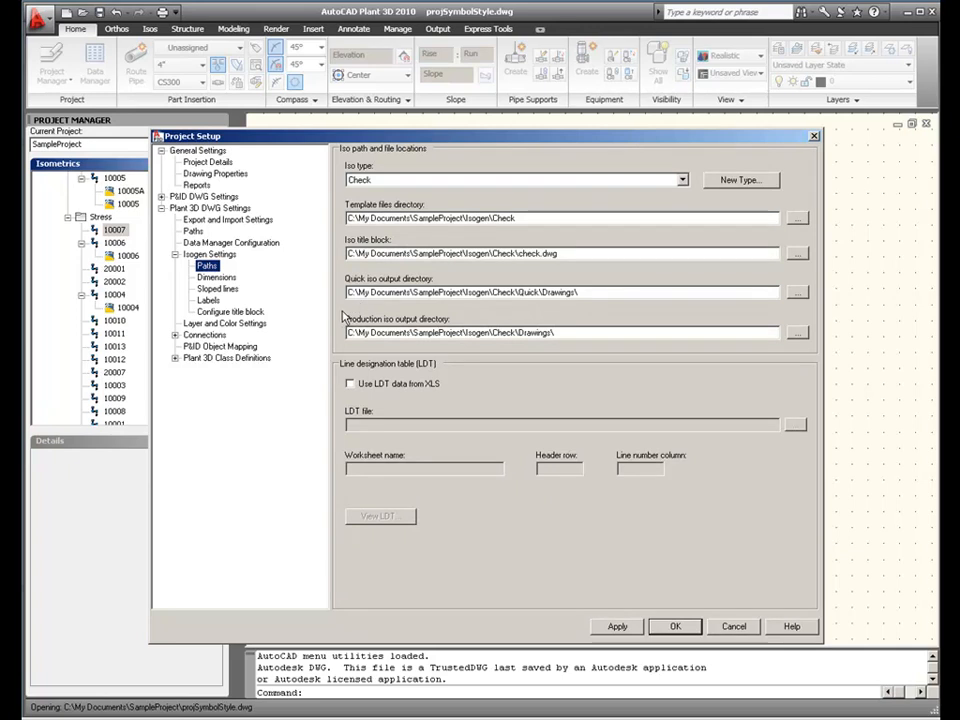
- Review the base types for a new iso type and the line designation table fields, leaving the path settings as they are
{"action": "left_click", "coordinate": [740, 181]}
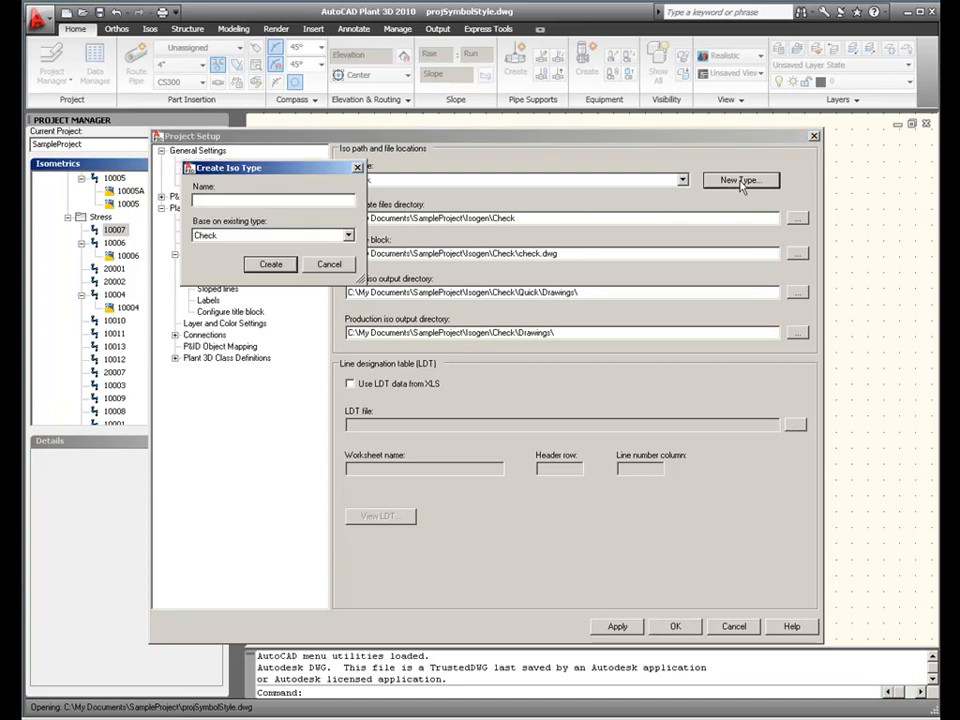
{"action": "left_click", "coordinate": [348, 235]}
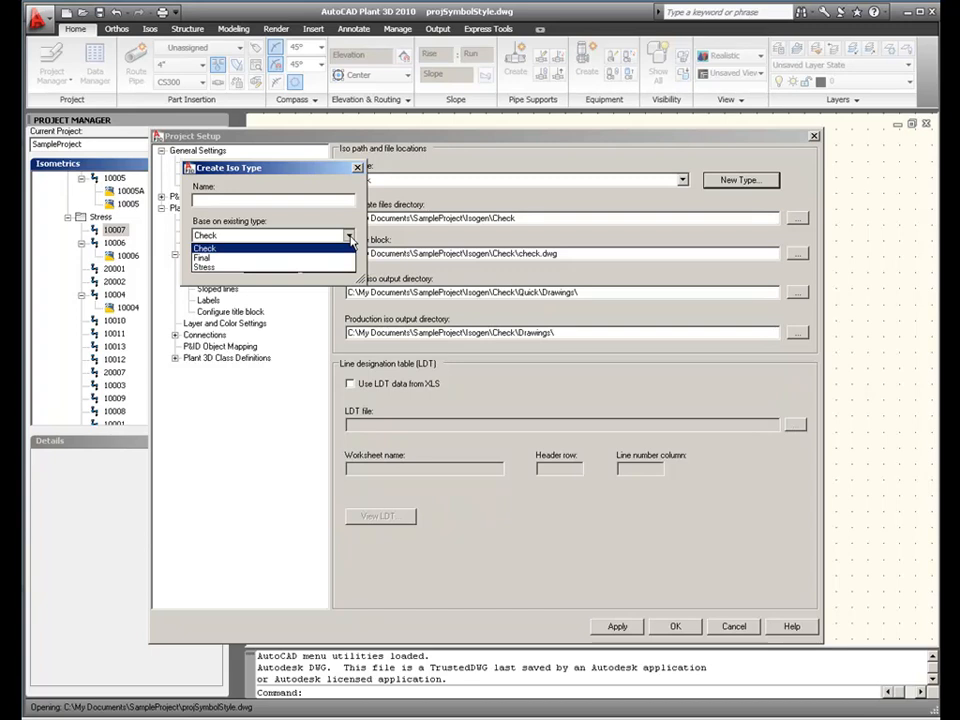
{"action": "left_click", "coordinate": [349, 237]}
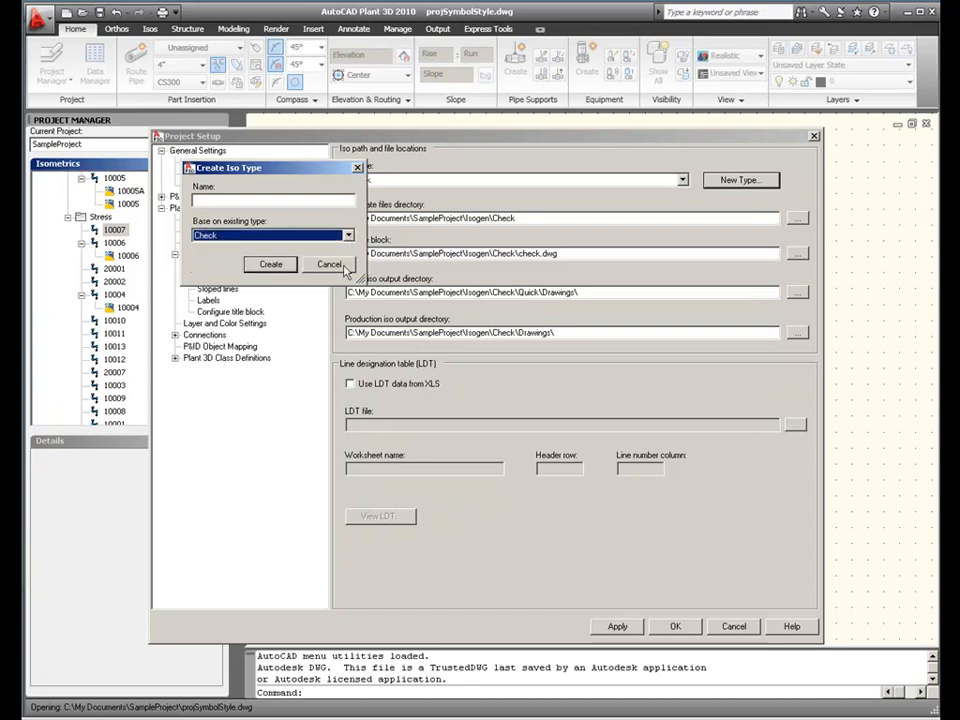
{"action": "left_click", "coordinate": [330, 265]}
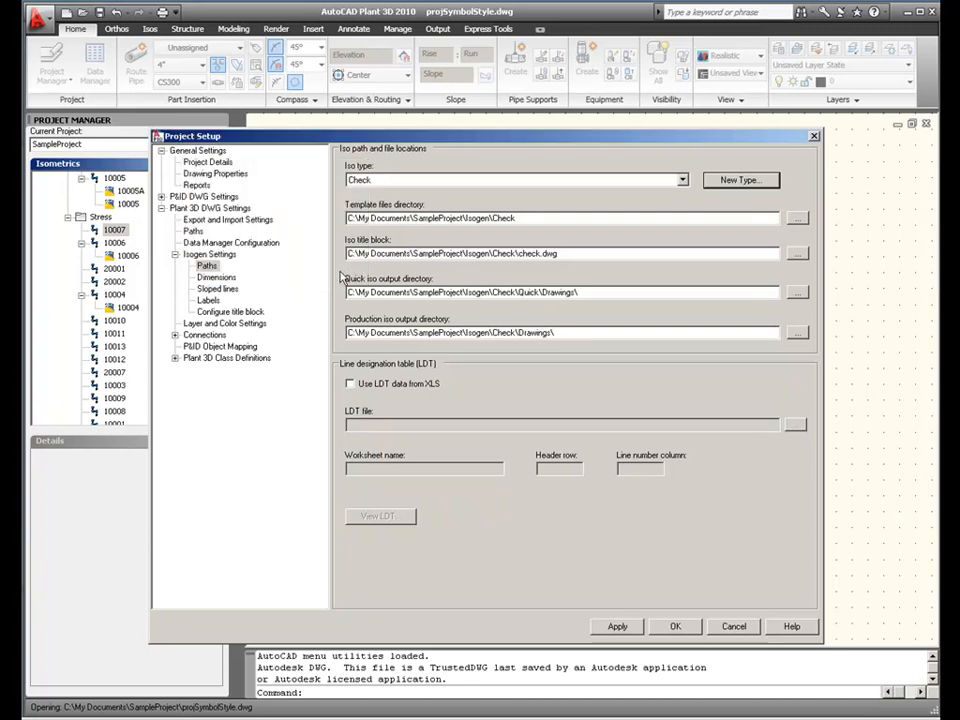
{"action": "left_click", "coordinate": [350, 384]}
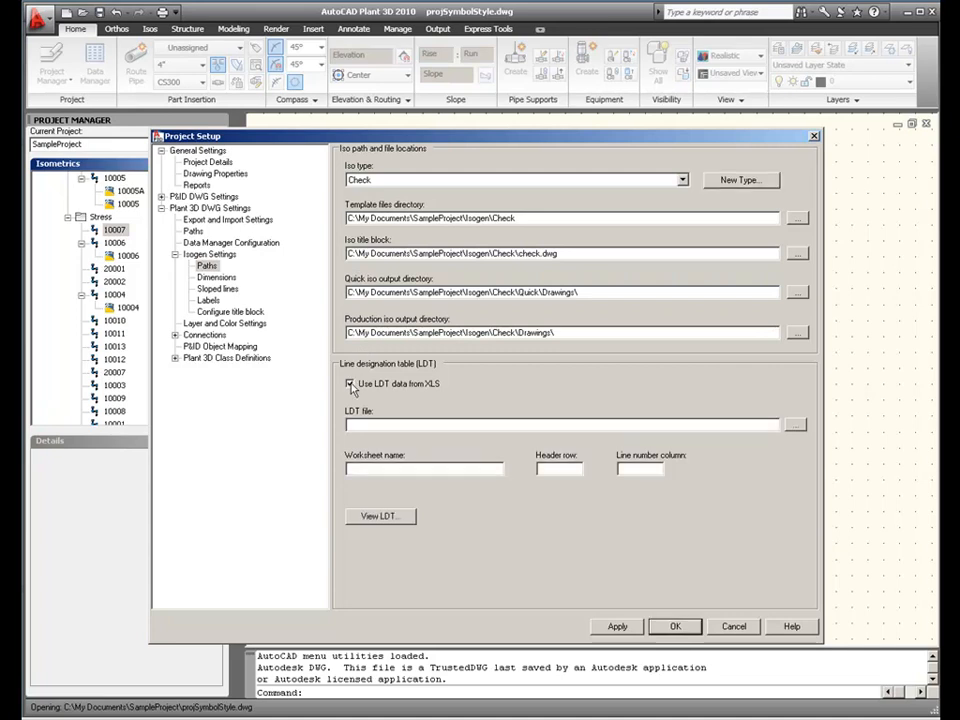
{"action": "left_click", "coordinate": [350, 385]}
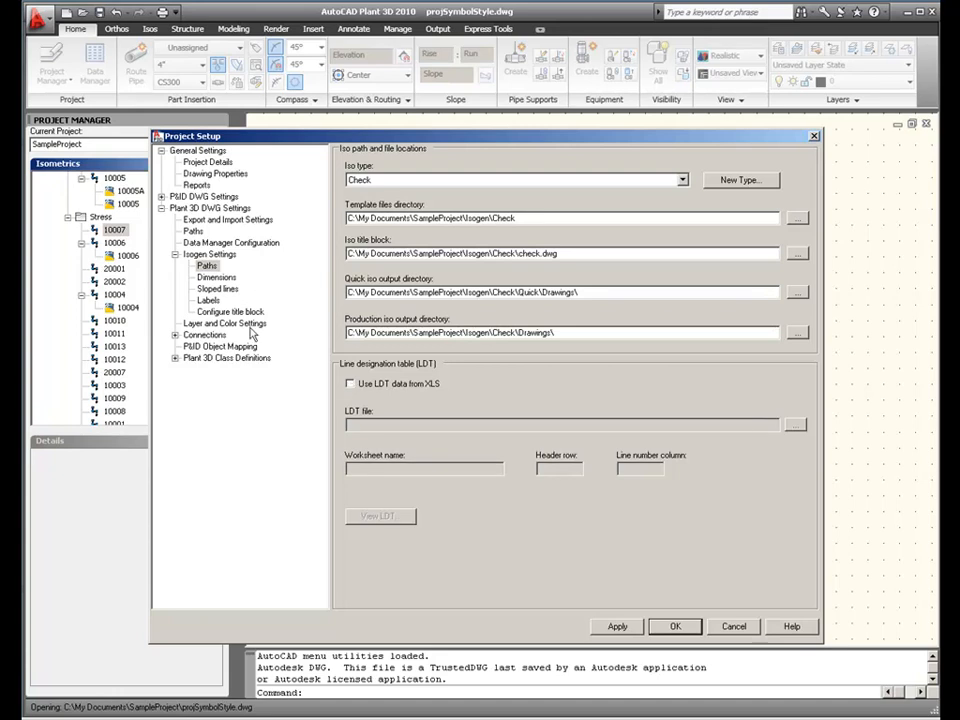
- Review the Isogen dimension, sloped line, label and title block settings for the Check iso type, then leave the project setup without changes
{"action": "left_click", "coordinate": [214, 277]}
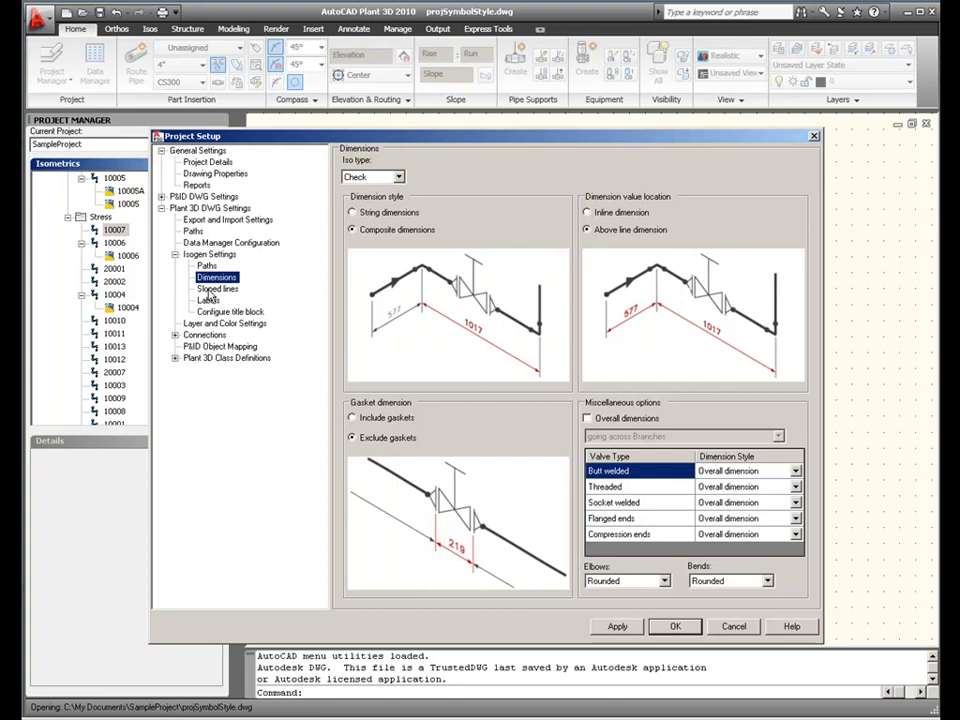
{"action": "left_click", "coordinate": [210, 289]}
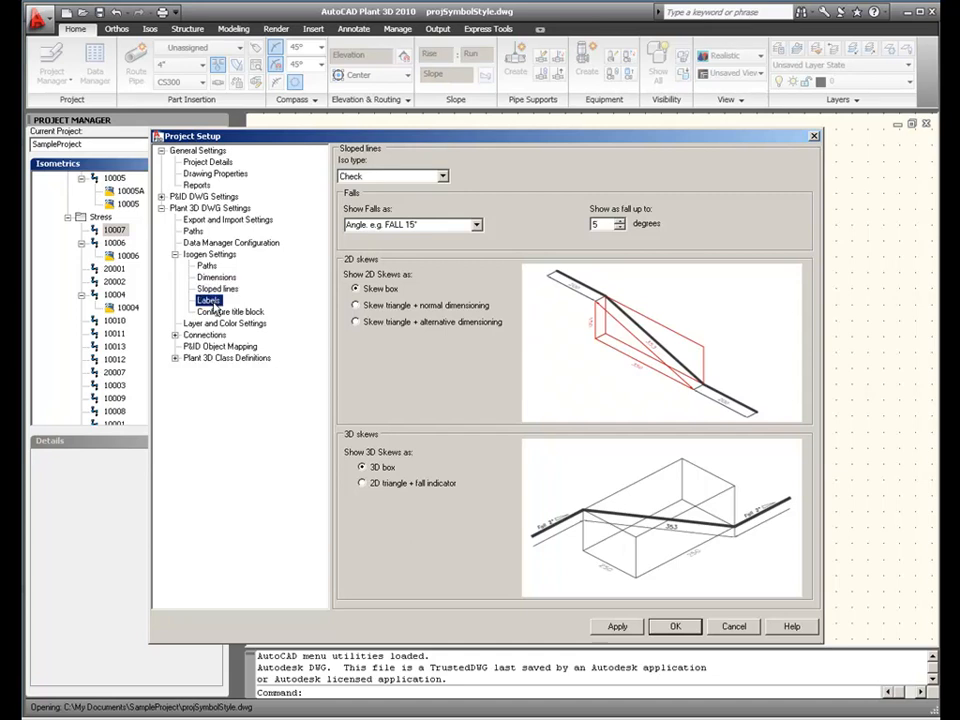
{"action": "left_click", "coordinate": [210, 301]}
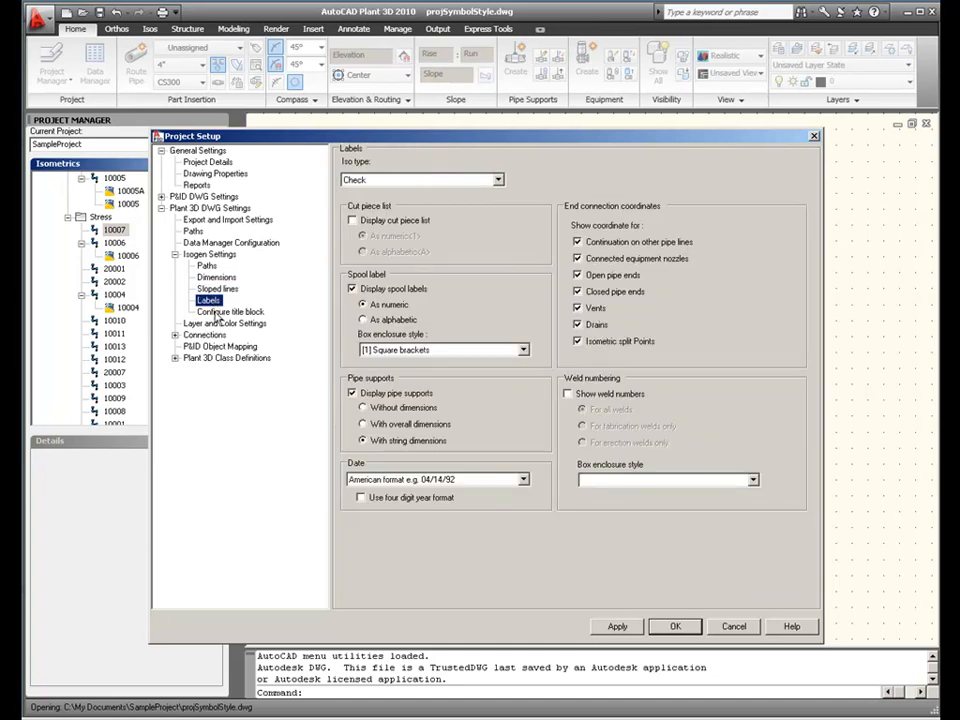
{"action": "left_click", "coordinate": [216, 312]}
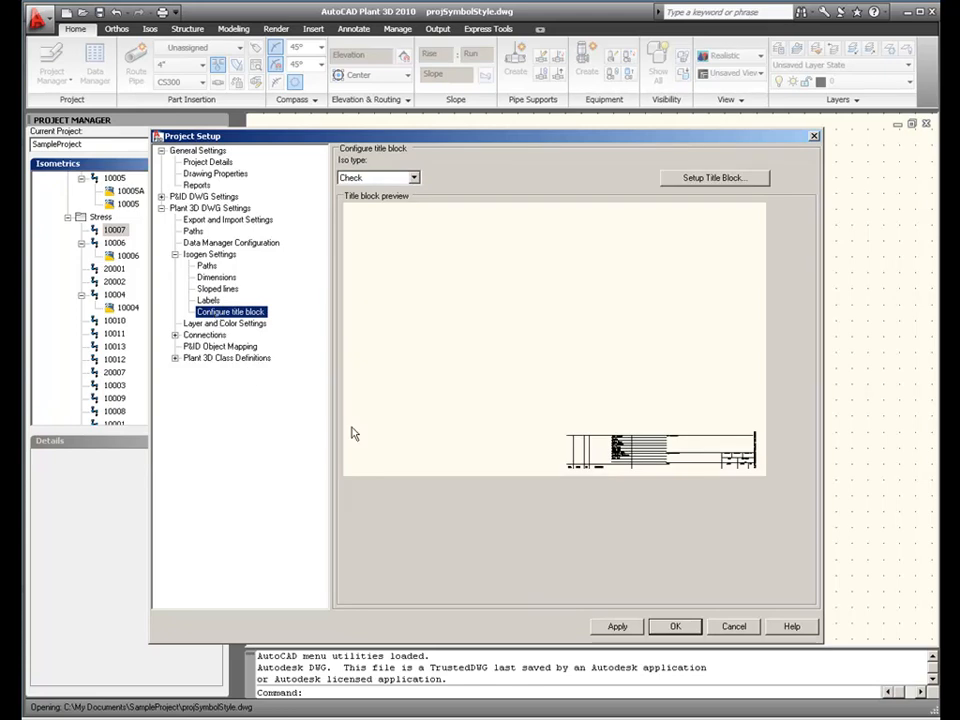
{"action": "left_click", "coordinate": [731, 627]}
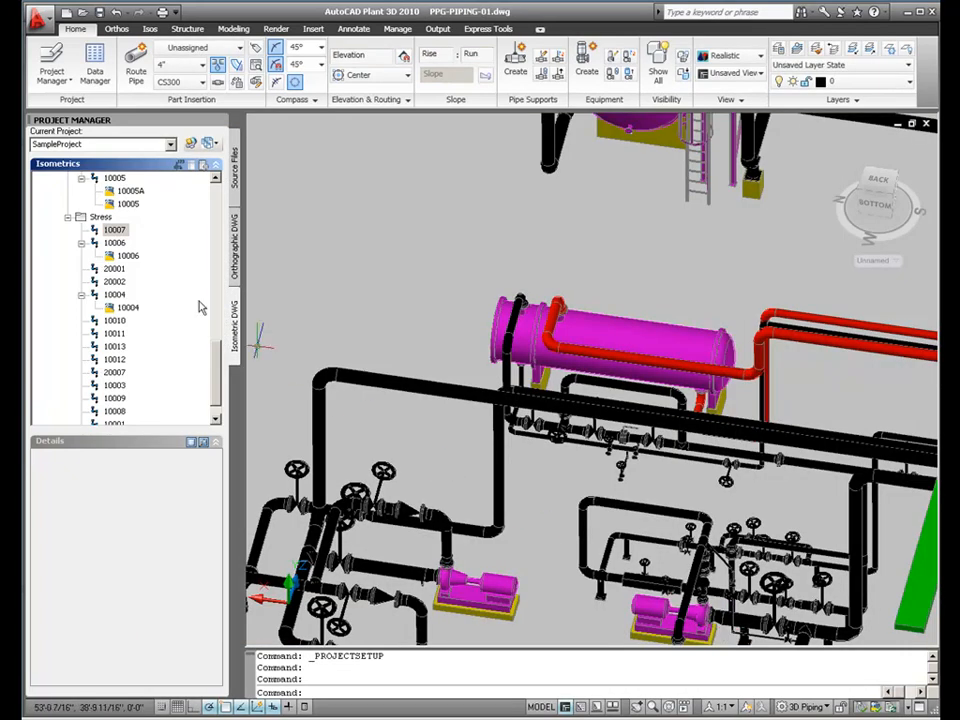
- Review the Quick Iso settings and iso types for the horizontal black pipe near the magenta vessel without creating an iso
{"action": "left_click", "coordinate": [149, 29]}
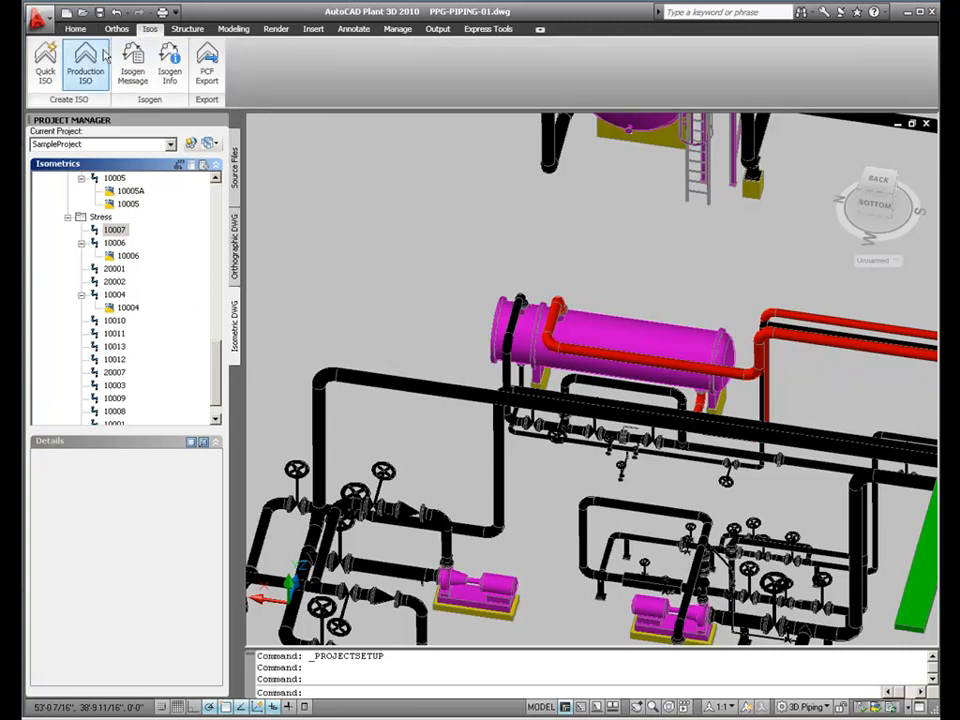
{"action": "left_click", "coordinate": [47, 74]}
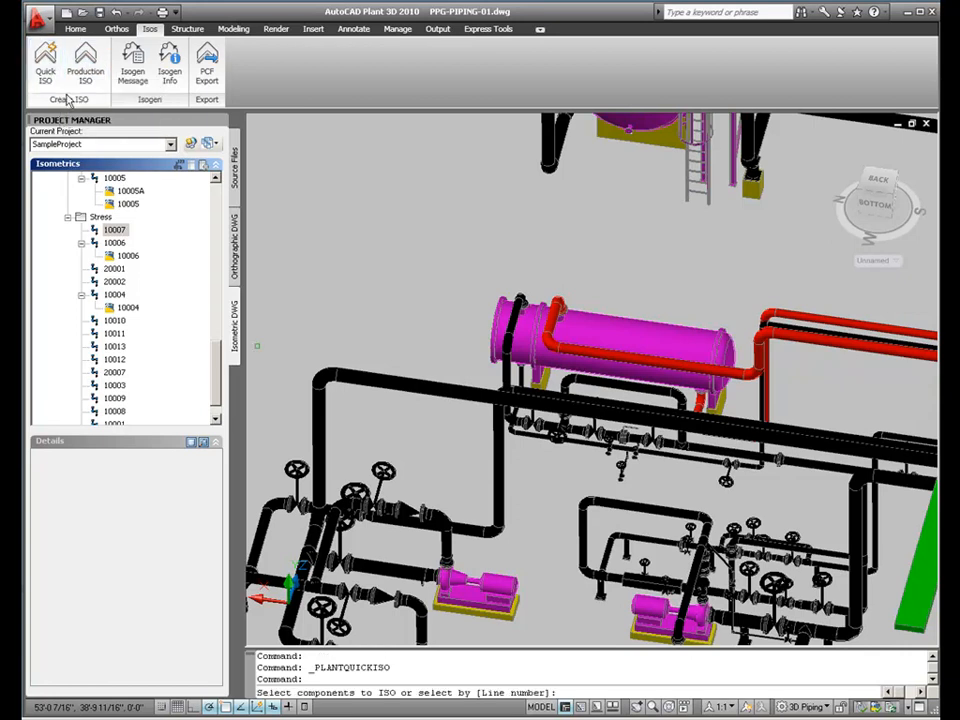
{"action": "left_click", "coordinate": [352, 377]}
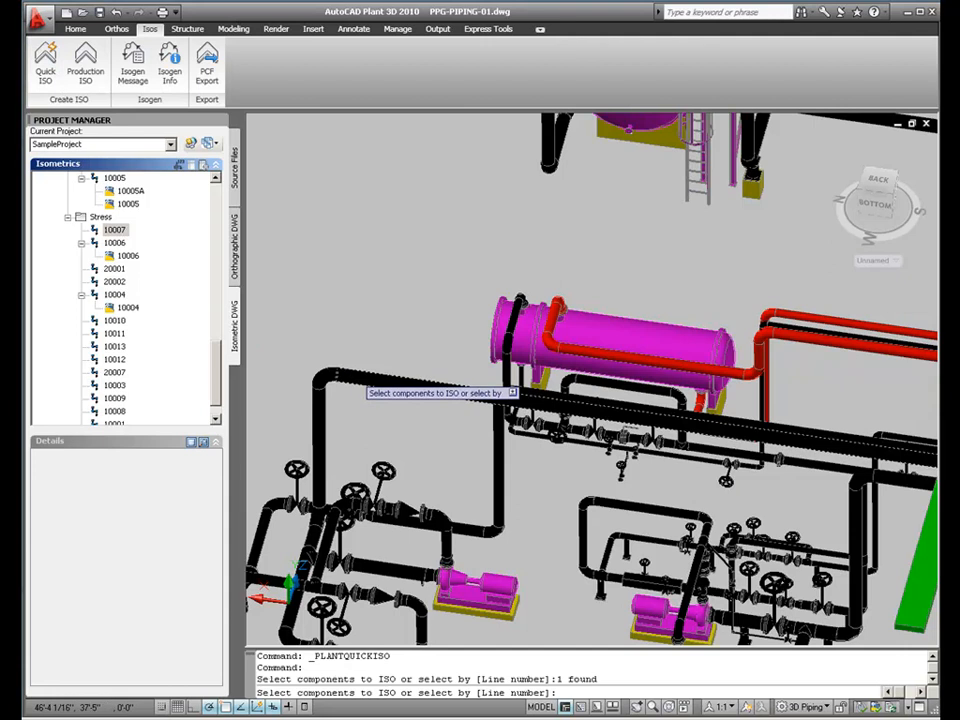
{"action": "key", "text": "Return"}
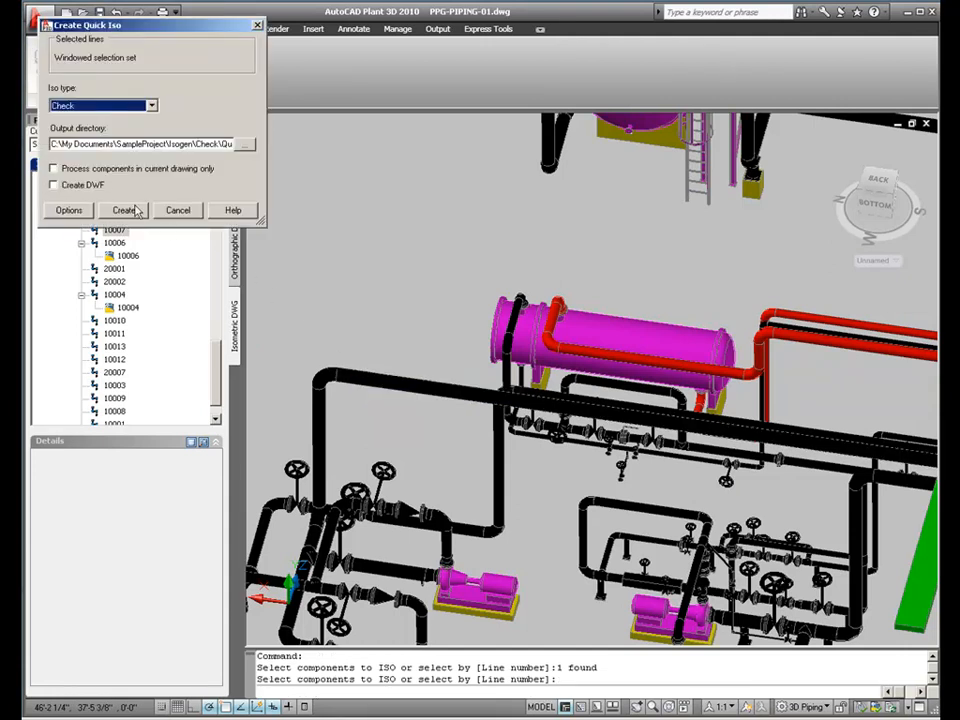
{"action": "left_click", "coordinate": [152, 106]}
{"action": "left_click", "coordinate": [155, 112]}
{"action": "left_click", "coordinate": [178, 211]}
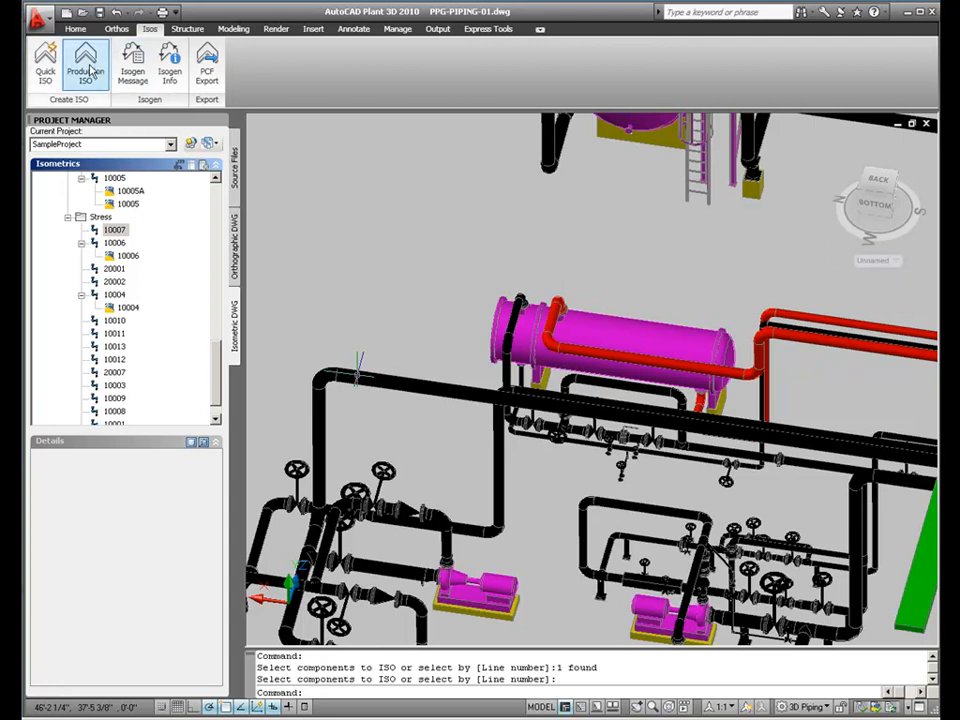
- Review the Production Iso line sources, Entire Project and Current Drawing, without creating an iso
{"action": "left_click", "coordinate": [90, 70]}
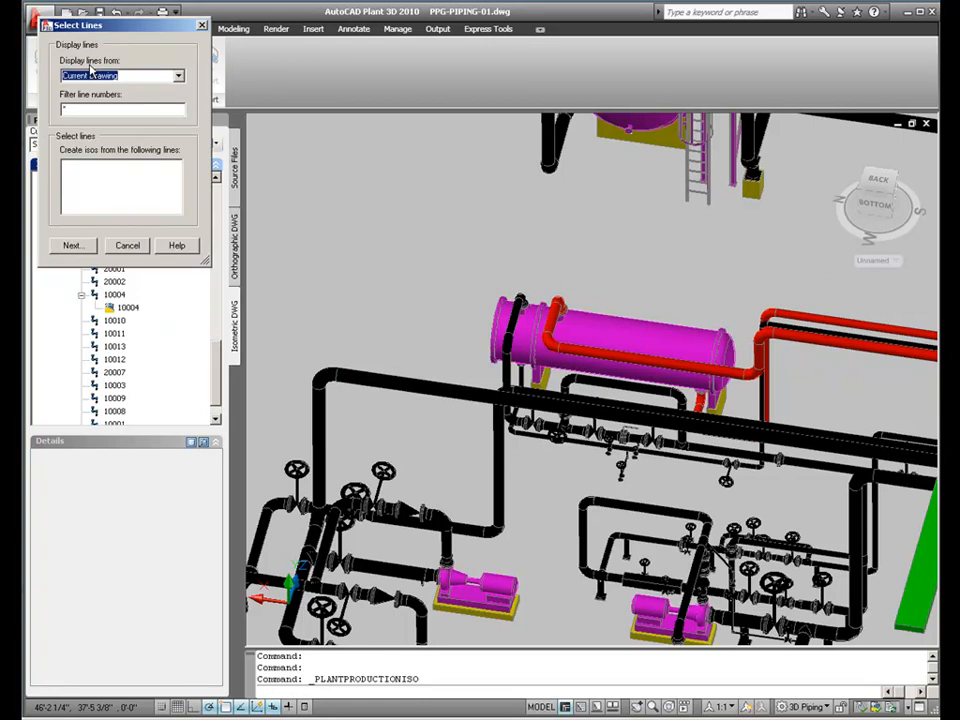
{"action": "left_click", "coordinate": [179, 76]}
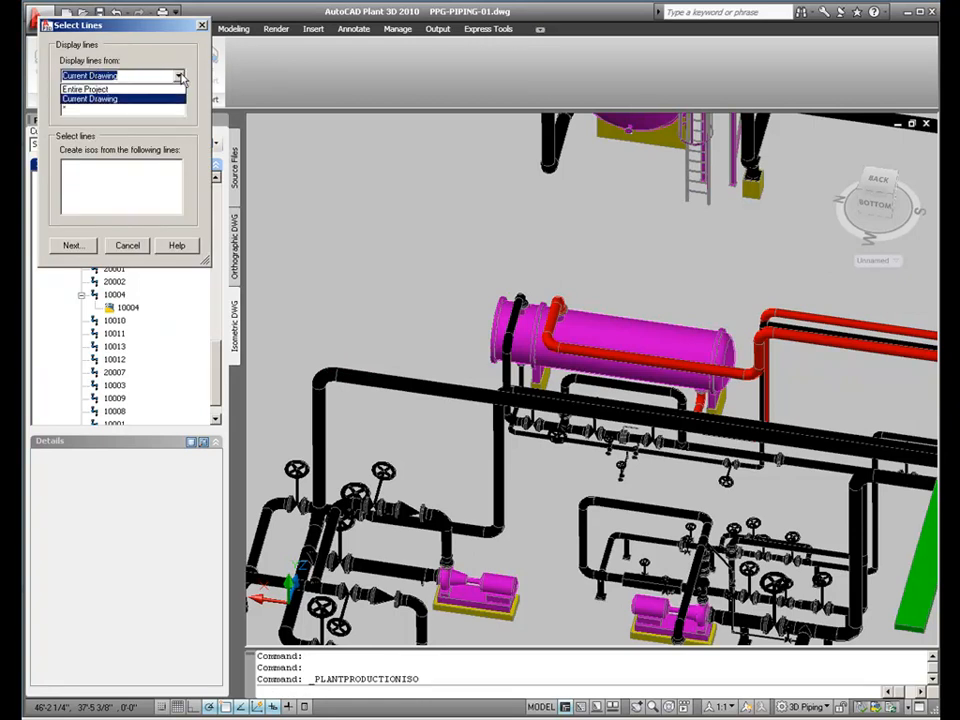
{"action": "left_click", "coordinate": [180, 77]}
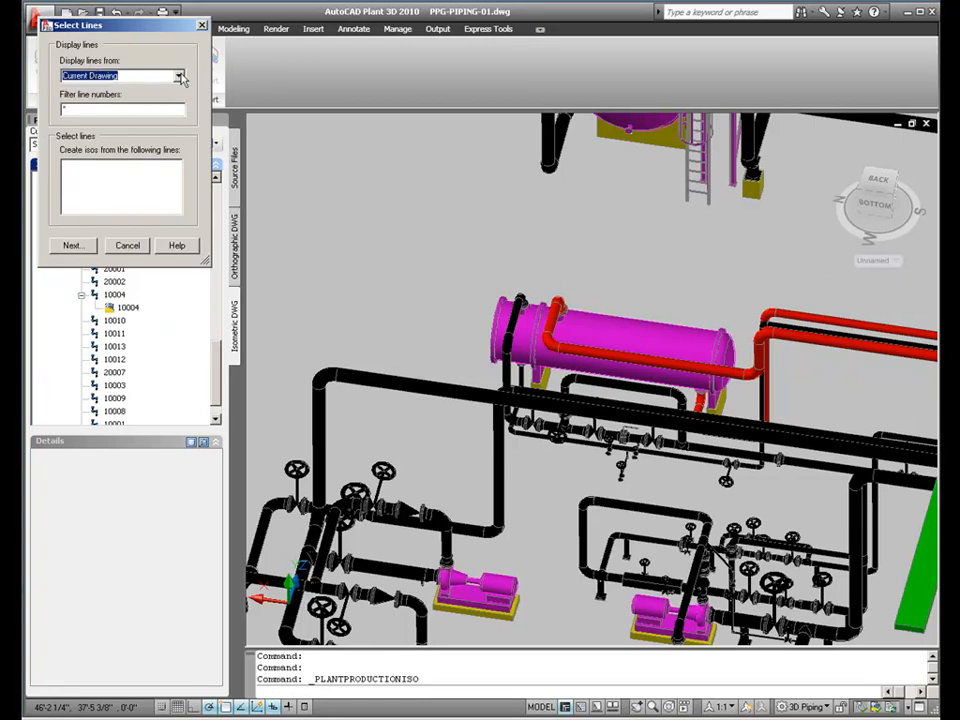
{"action": "left_click", "coordinate": [128, 245]}
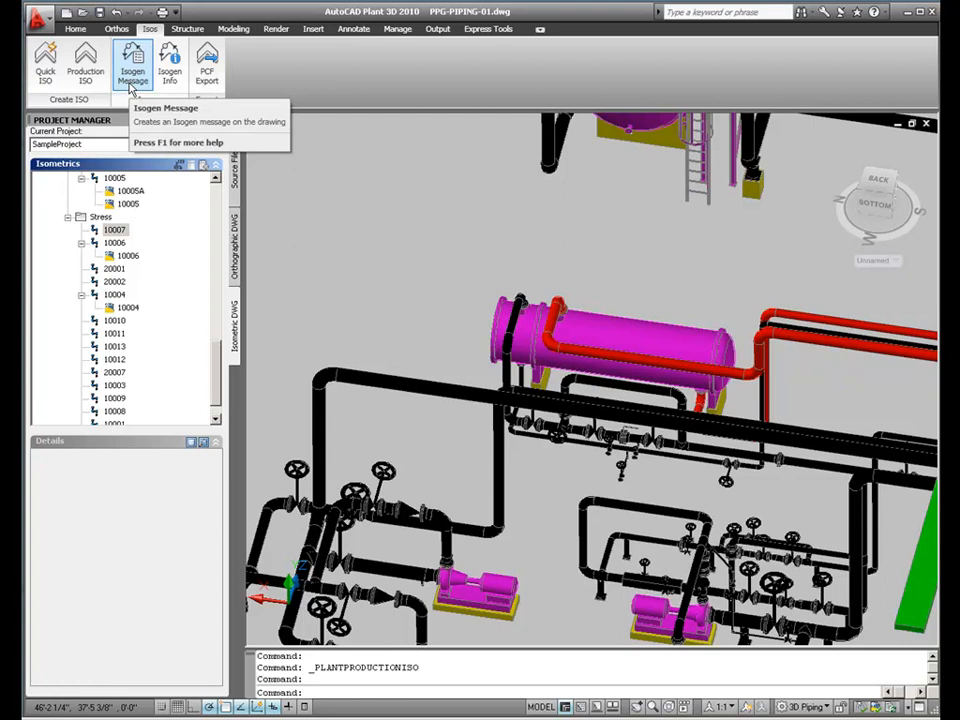
- Review the enclosure styles for an Isogen message, previewing the circular enclosure, without adding a message
{"action": "left_click", "coordinate": [129, 88]}
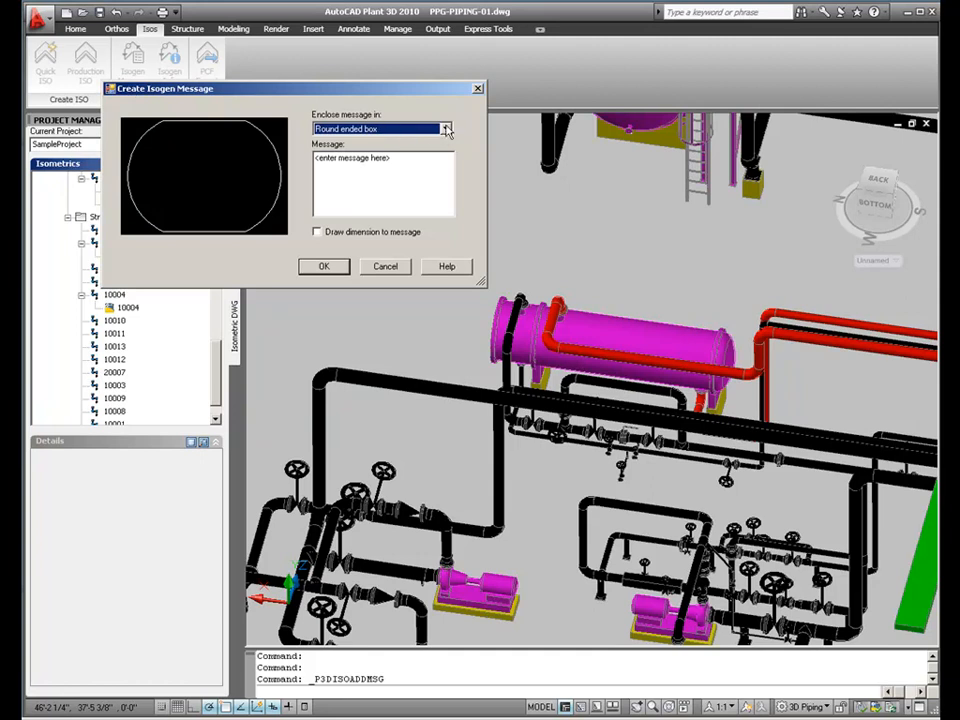
{"action": "left_click", "coordinate": [446, 130]}
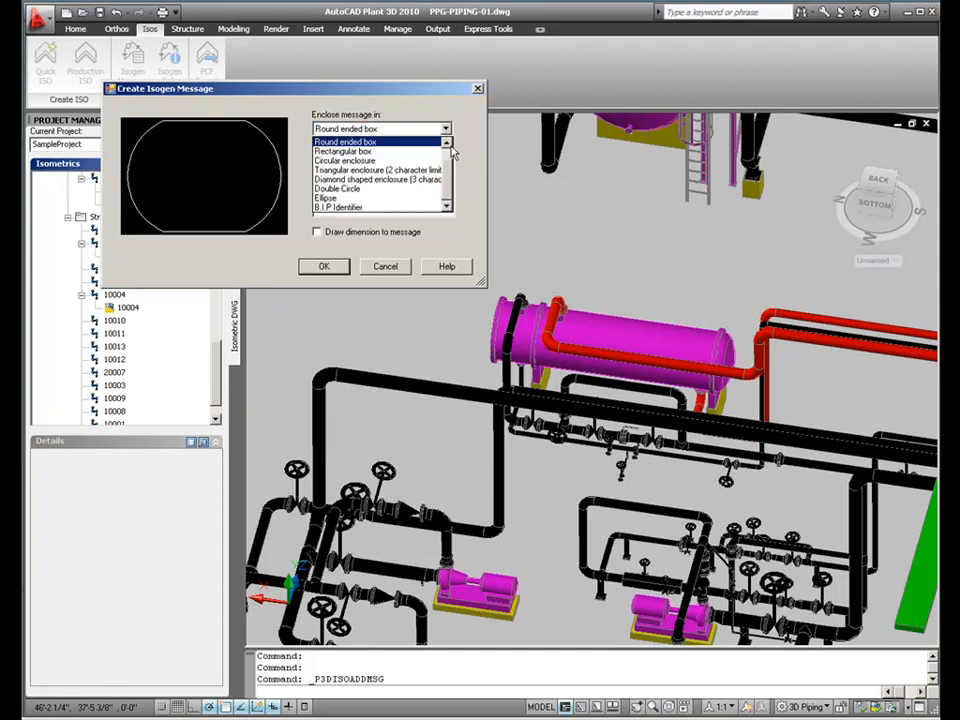
{"action": "left_click", "coordinate": [429, 156]}
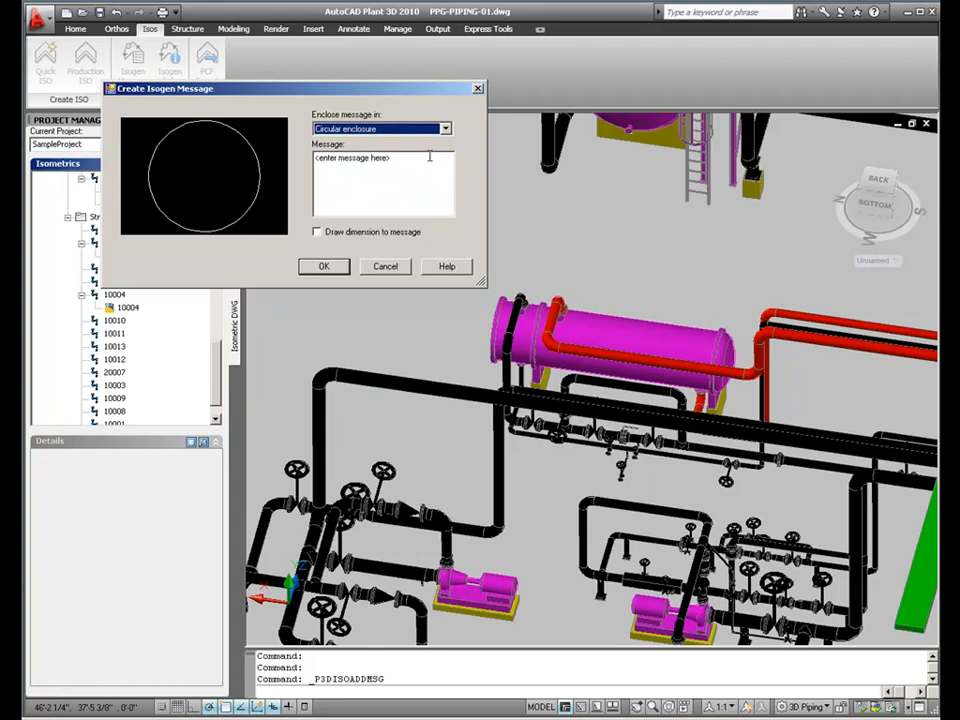
{"action": "left_click", "coordinate": [388, 268]}
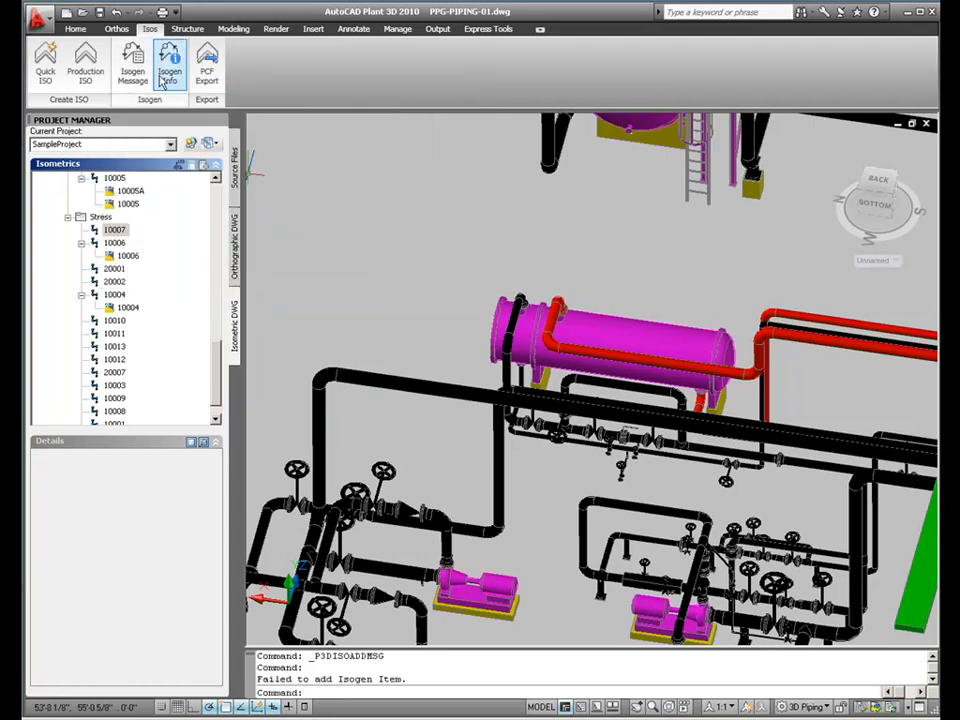
- Preview the flow arrow and insulation symbol among the Isogen information item types without placing either
{"action": "left_click", "coordinate": [166, 74]}
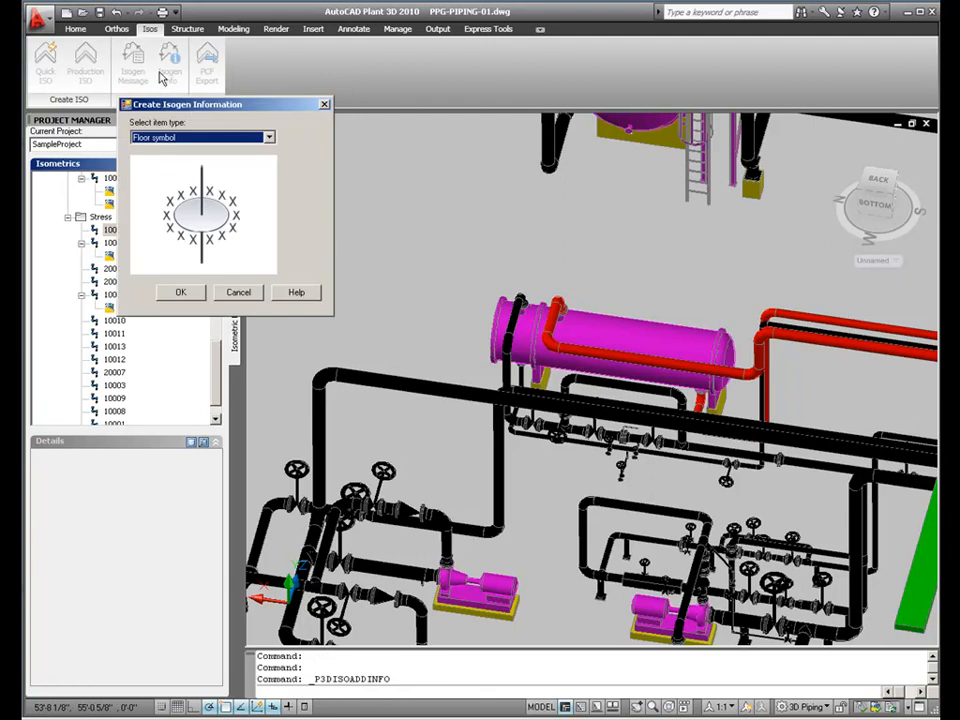
{"action": "left_click", "coordinate": [268, 139]}
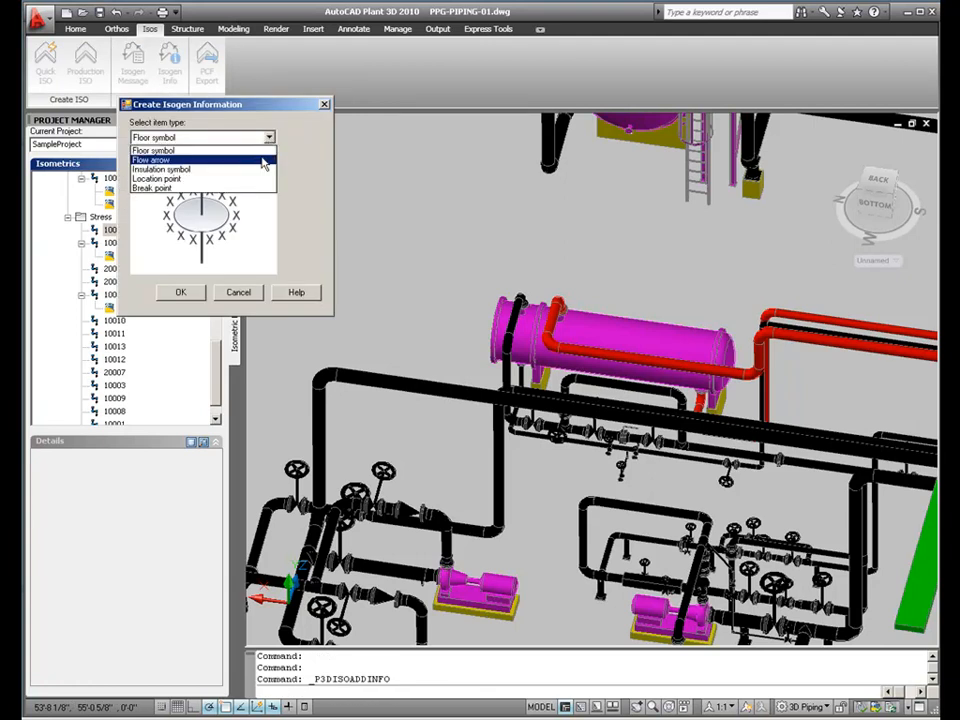
{"action": "left_click", "coordinate": [262, 160]}
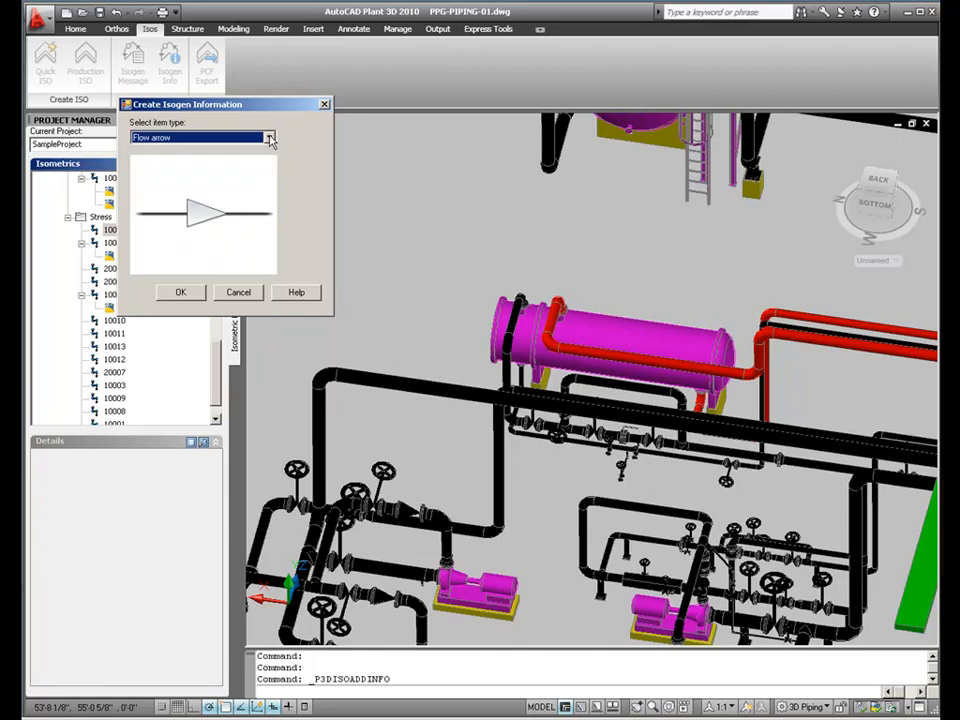
{"action": "left_click", "coordinate": [268, 139]}
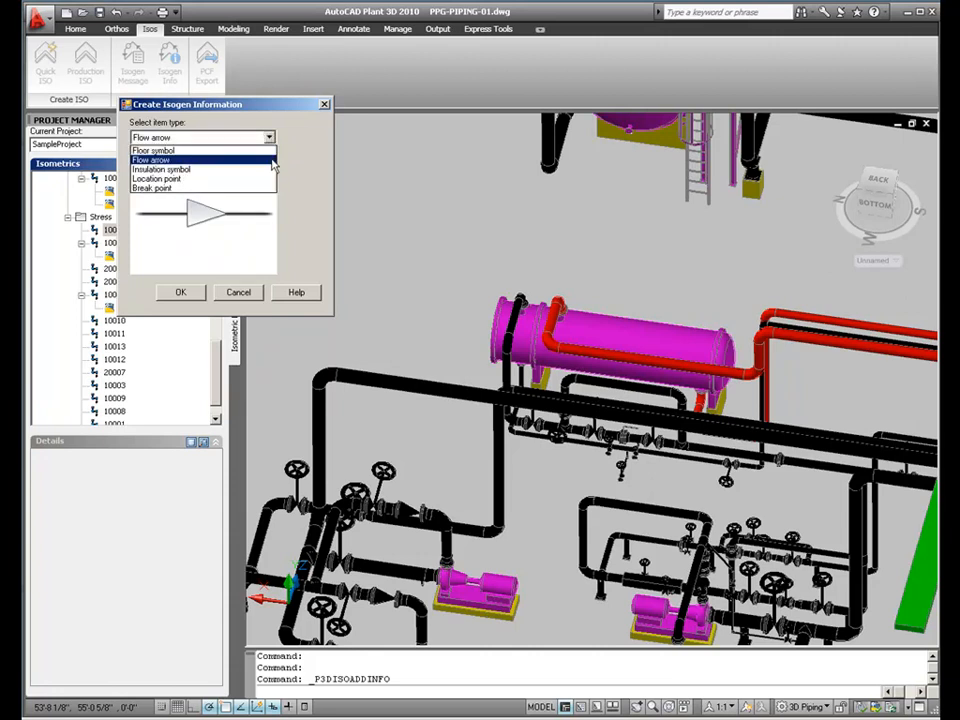
{"action": "left_click", "coordinate": [272, 170]}
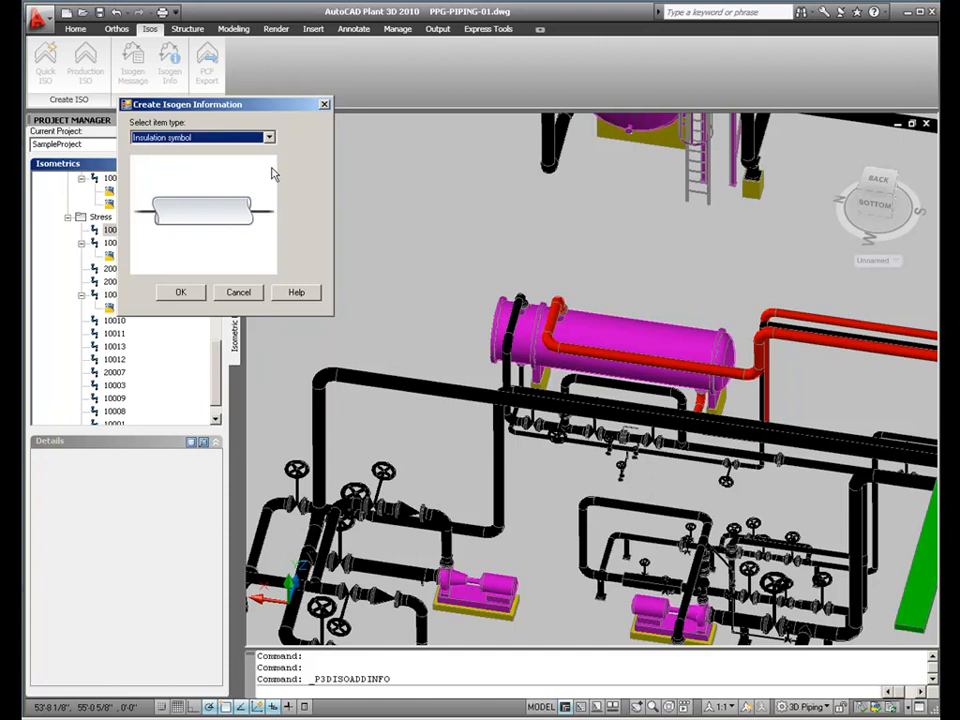
{"action": "left_click", "coordinate": [239, 292]}
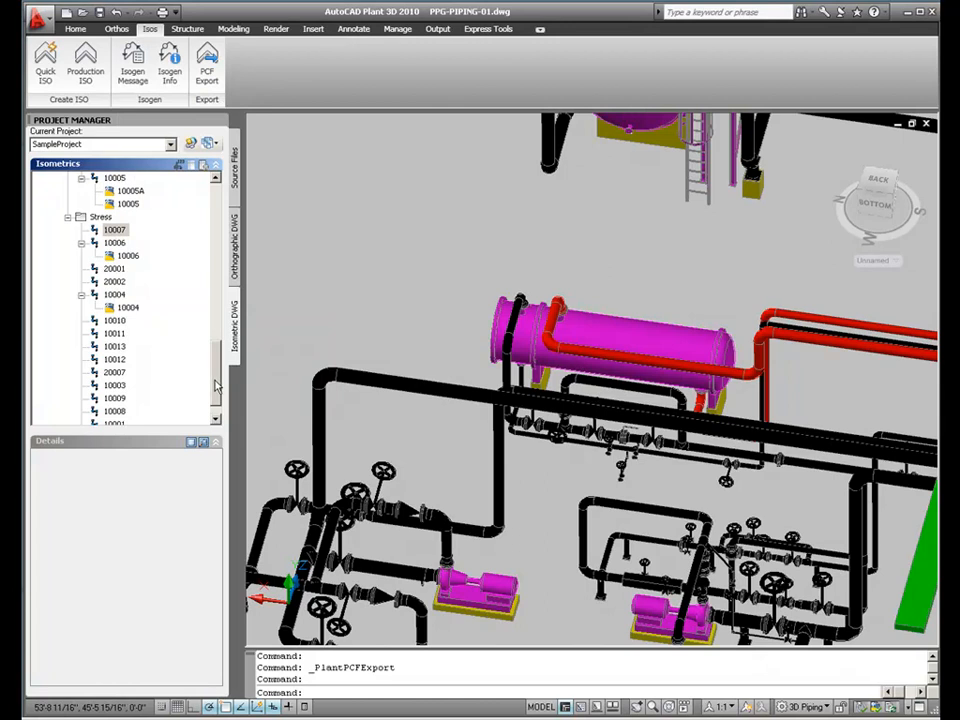
- Create a quick iso of type Check for line 10004, reviewing the iso break options and leaving them as they are
{"action": "left_click_drag", "start_coordinate": [216, 386], "coordinate": [182, 209]}
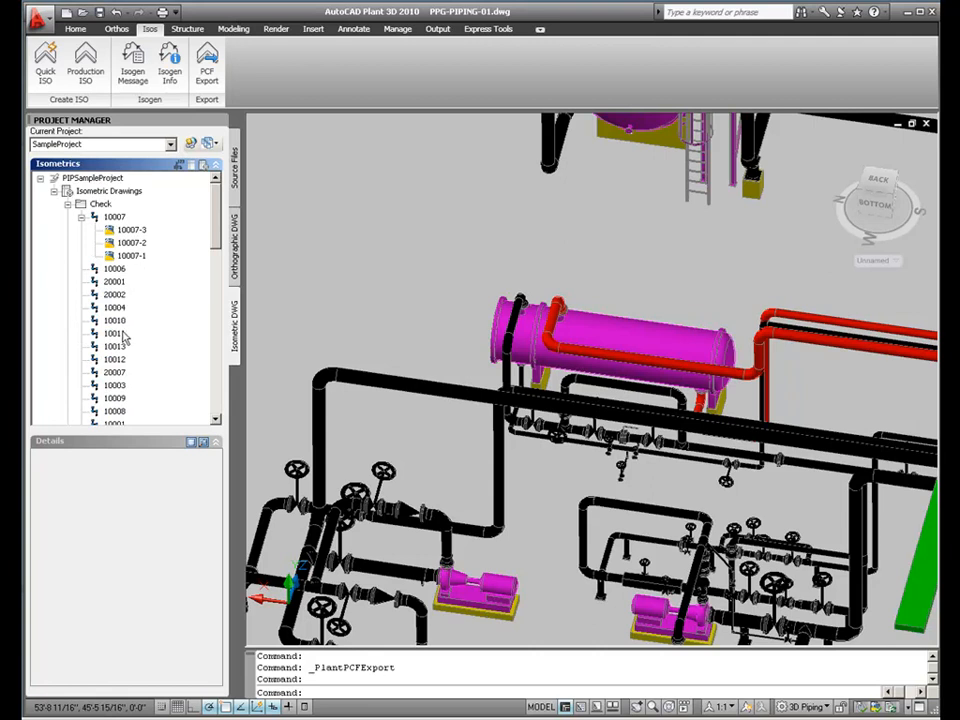
{"action": "left_click", "coordinate": [114, 309]}
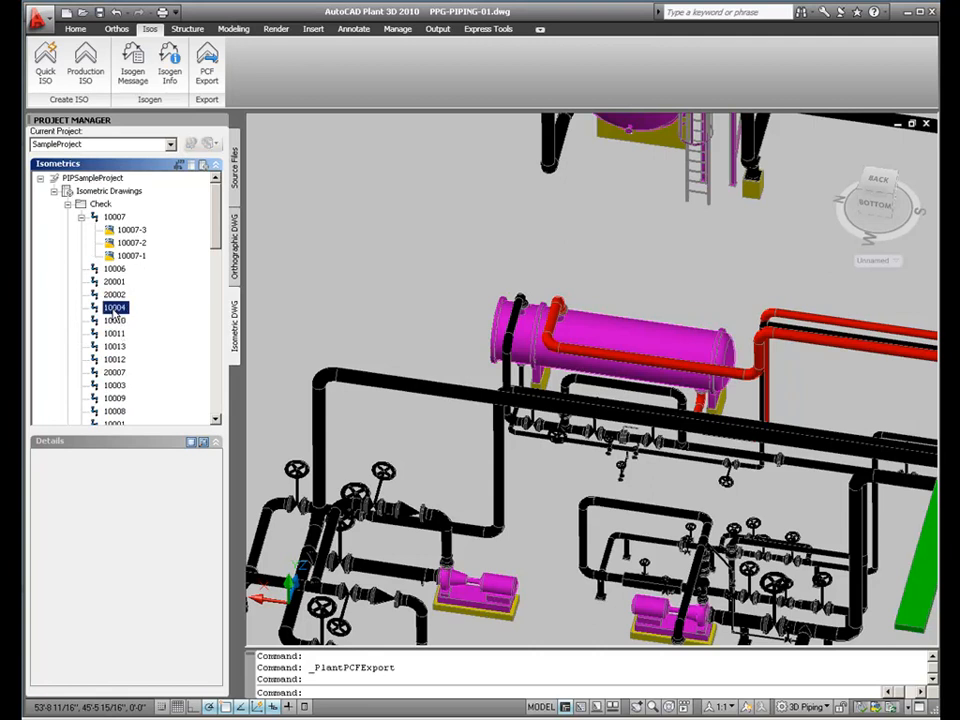
{"action": "right_click", "coordinate": [117, 313]}
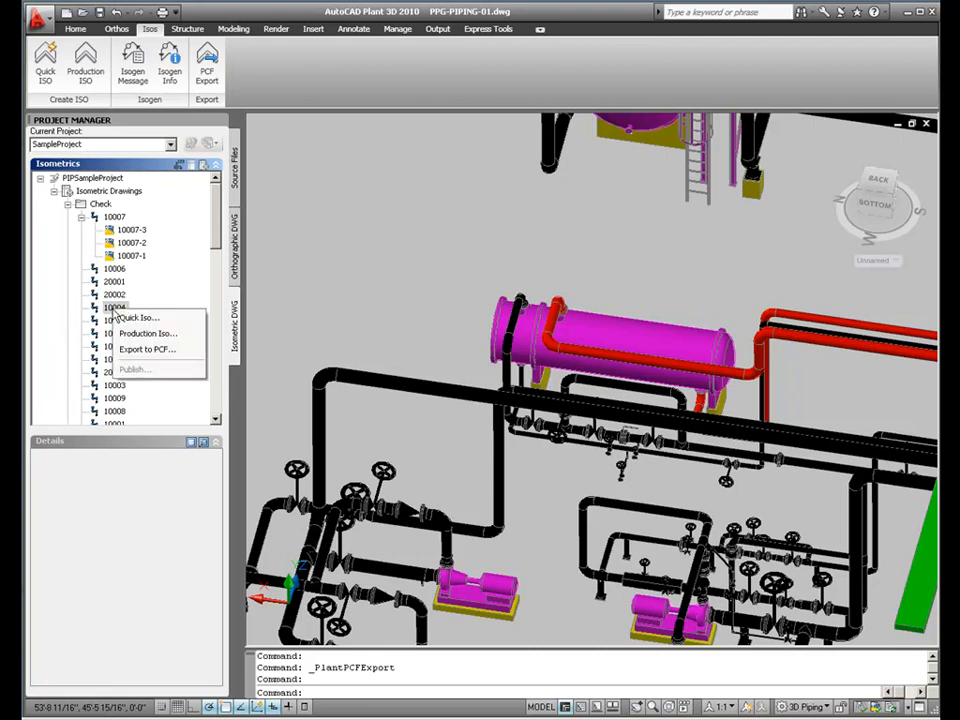
{"action": "left_click", "coordinate": [124, 318]}
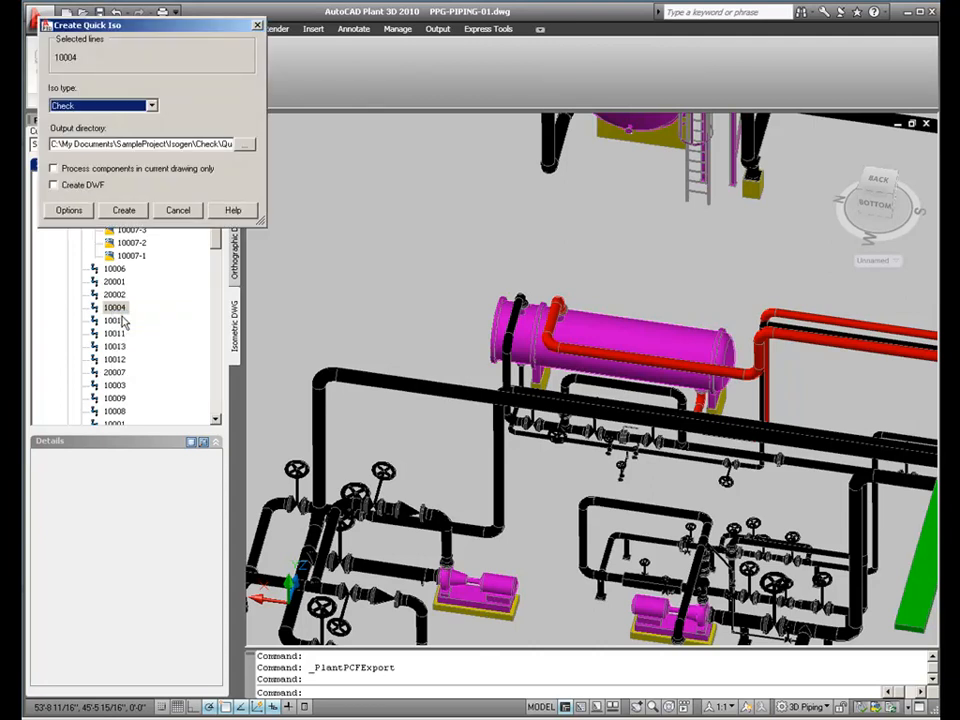
{"action": "left_click", "coordinate": [69, 212]}
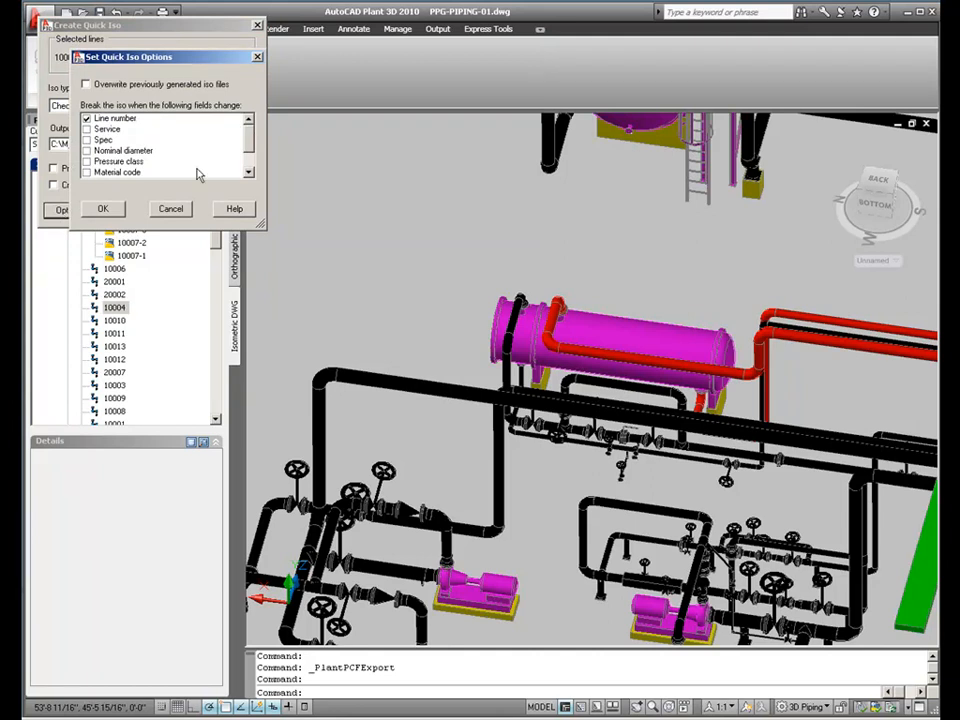
{"action": "left_click_drag", "start_coordinate": [253, 143], "coordinate": [236, 119]}
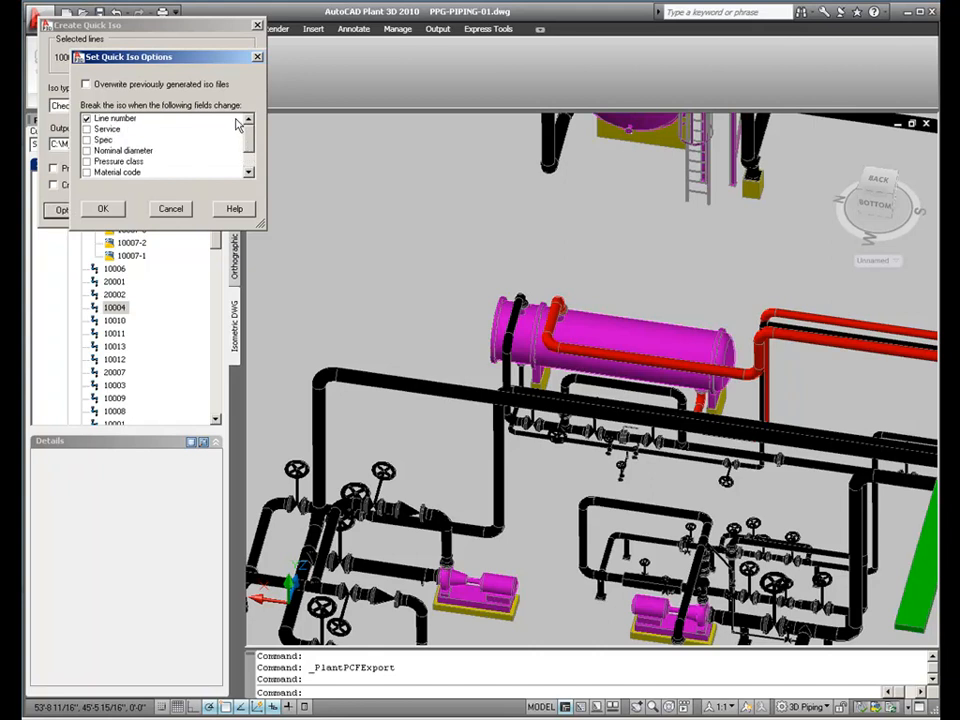
{"action": "left_click", "coordinate": [184, 213]}
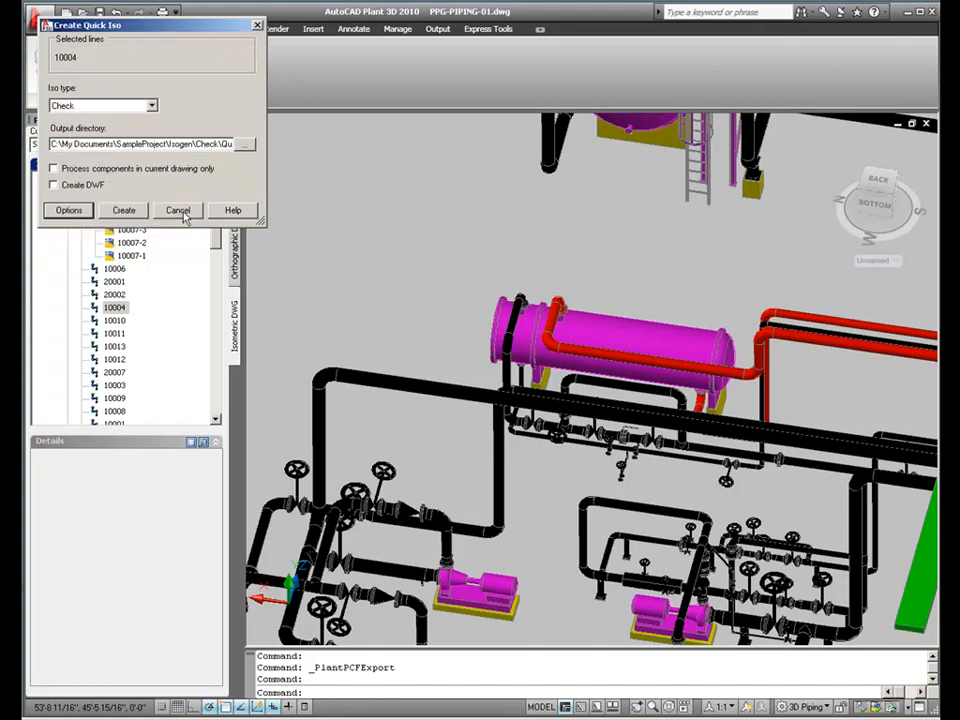
{"action": "left_click", "coordinate": [124, 211]}
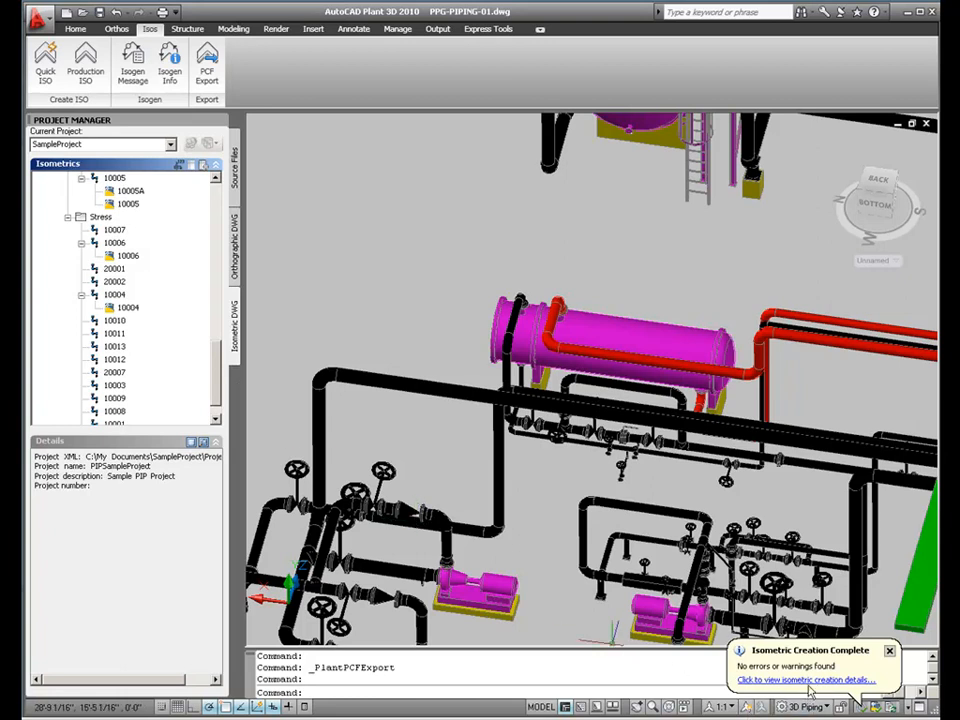
- Open the new quick iso drawing of line 10004 from the isometric creation details and inspect its piping and annotations up close
{"action": "left_click", "coordinate": [806, 681]}
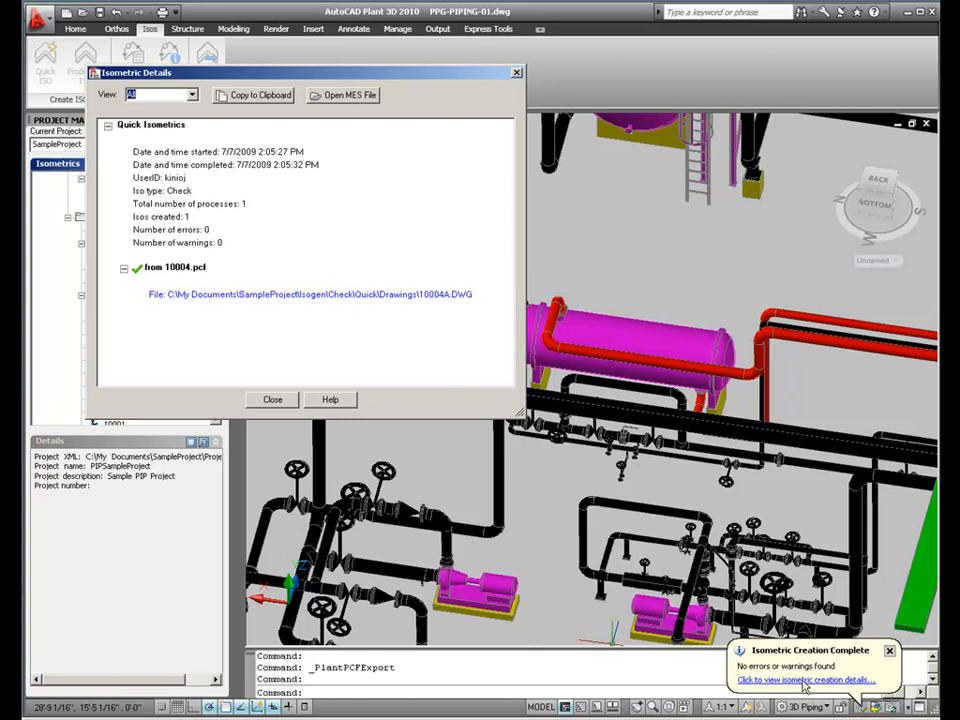
{"action": "left_click", "coordinate": [367, 295]}
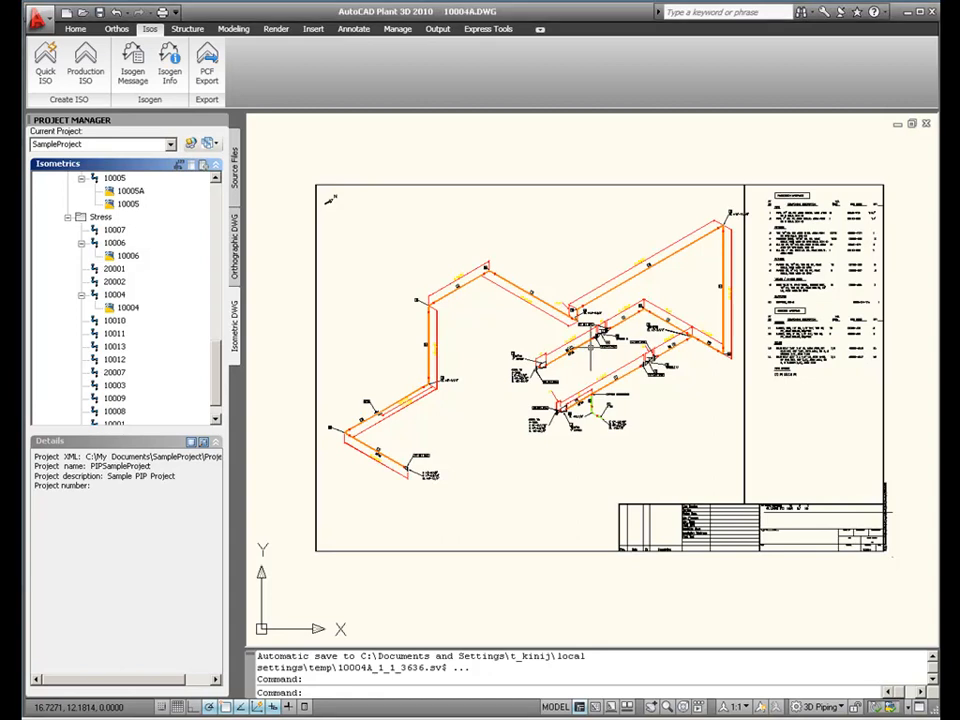
{"action": "scroll", "coordinate": [591, 348], "scroll_direction": "up", "scroll_amount": 2}
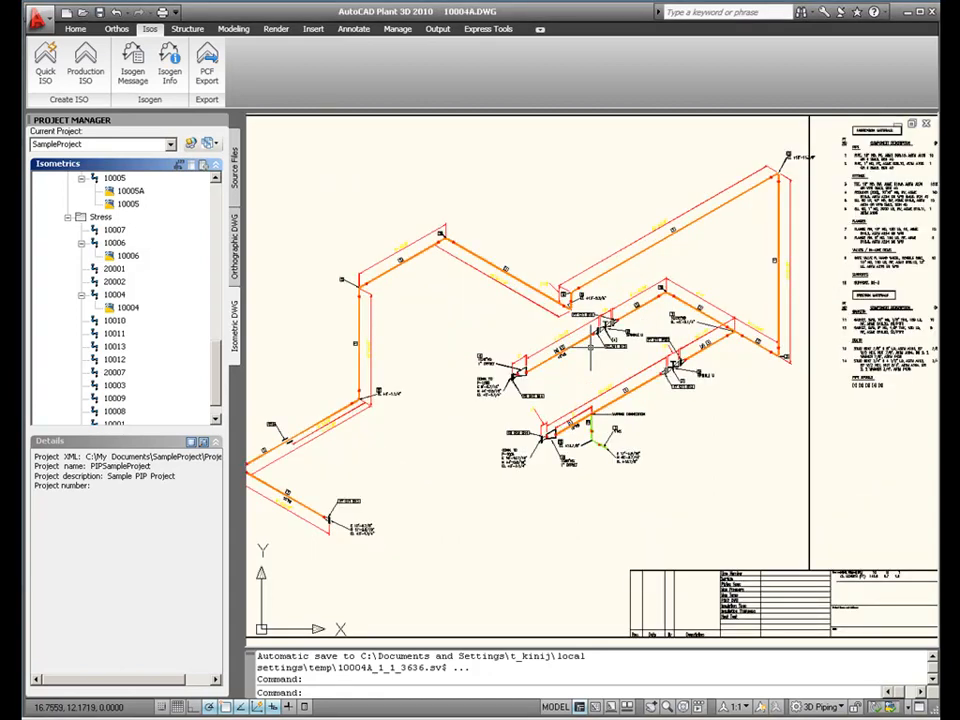
{"action": "scroll", "coordinate": [591, 348], "scroll_direction": "up", "scroll_amount": 2}
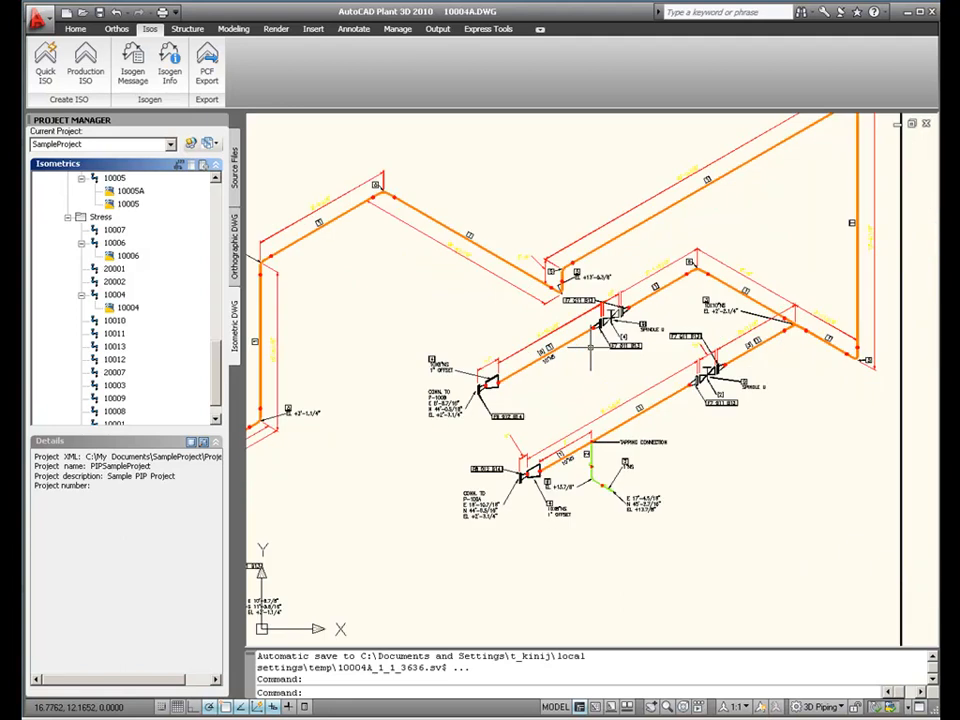
{"action": "scroll", "coordinate": [591, 348], "scroll_direction": "up", "scroll_amount": 3}
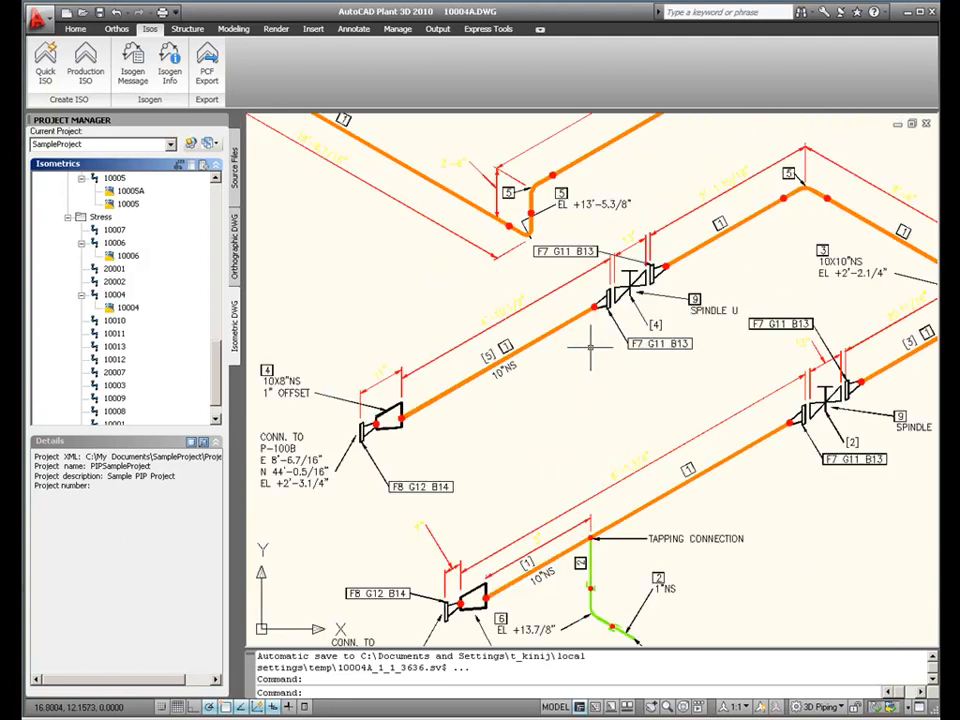
- Examine the fabrication and erection materials lists of the line 10004 isometric, down to the pipe spools
{"action": "mouse_move", "coordinate": [591, 348]}
{"action": "middle_mouse_down"}
{"action": "mouse_move", "coordinate": [715, 370]}
{"action": "mouse_move", "coordinate": [780, 425]}
{"action": "mouse_move", "coordinate": [830, 435]}
{"action": "mouse_move", "coordinate": [955, 504]}
{"action": "mouse_move", "coordinate": [893, 496]}
{"action": "mouse_move", "coordinate": [743, 546]}
{"action": "mouse_move", "coordinate": [629, 542]}
{"action": "mouse_move", "coordinate": [498, 568]}
{"action": "mouse_move", "coordinate": [372, 655]}
{"action": "mouse_move", "coordinate": [283, 688]}
{"action": "mouse_move", "coordinate": [185, 697]}
{"action": "middle_mouse_up"}
{"action": "scroll", "coordinate": [165, 650], "scroll_direction": "down", "scroll_amount": 4}
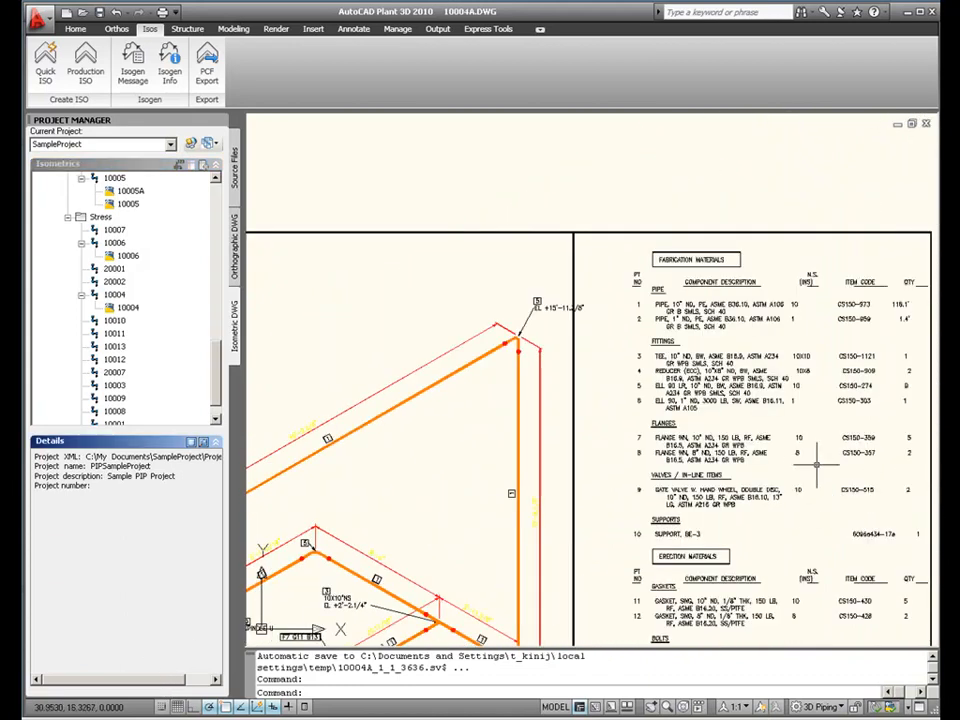
{"action": "scroll", "coordinate": [797, 446], "scroll_direction": "up", "scroll_amount": 2}
{"action": "middle_click_drag", "start_coordinate": [783, 453], "coordinate": [660, 441]}
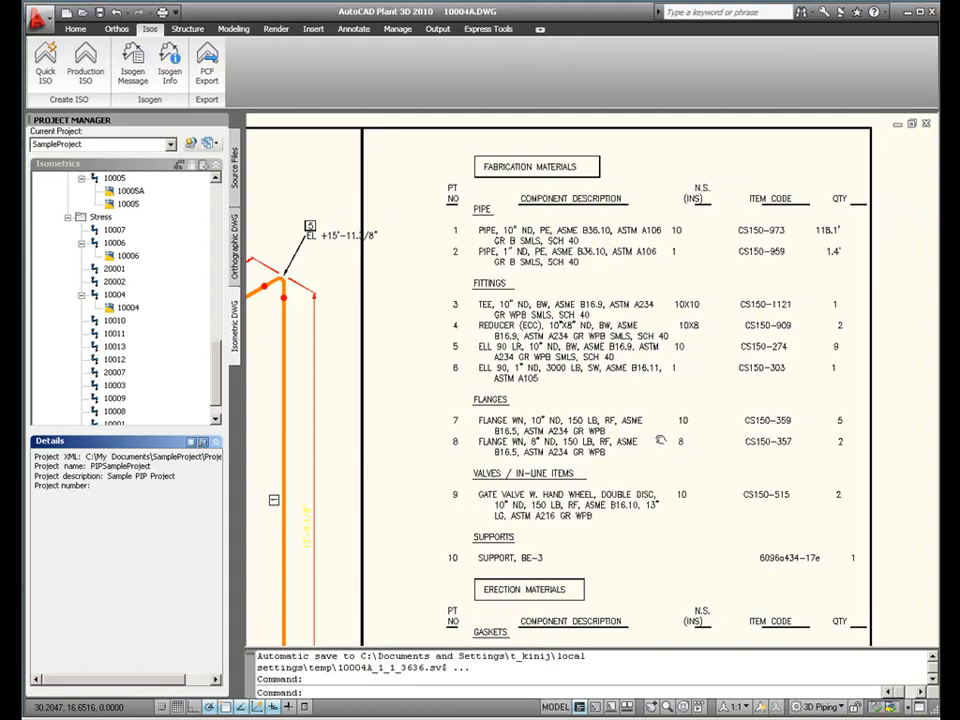
{"action": "mouse_move", "coordinate": [660, 440]}
{"action": "middle_mouse_down"}
{"action": "mouse_move", "coordinate": [660, 129]}
{"action": "mouse_move", "coordinate": [670, 136]}
{"action": "middle_mouse_up"}
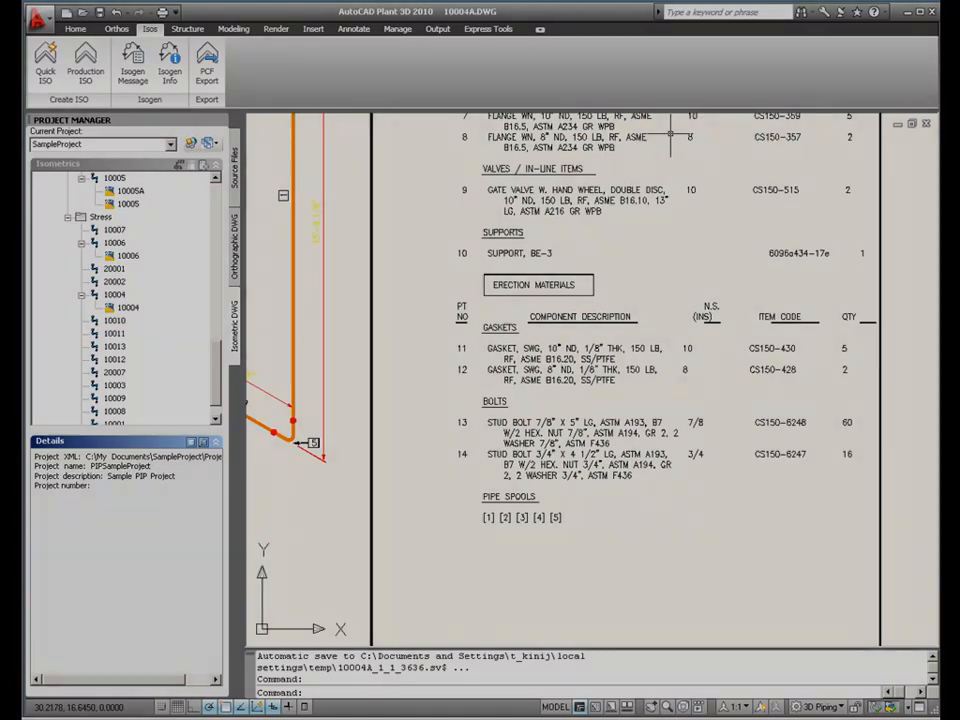